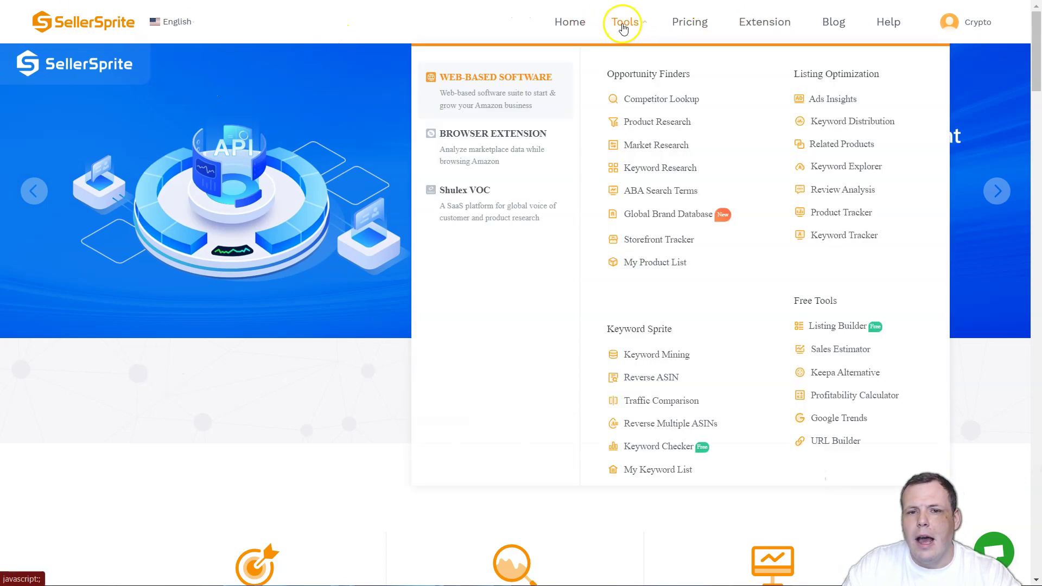
Step: Open Review Analysis from the Tools menu's Listing Optimization section
{"action": "mouse_move", "coordinate": [655, 38]}
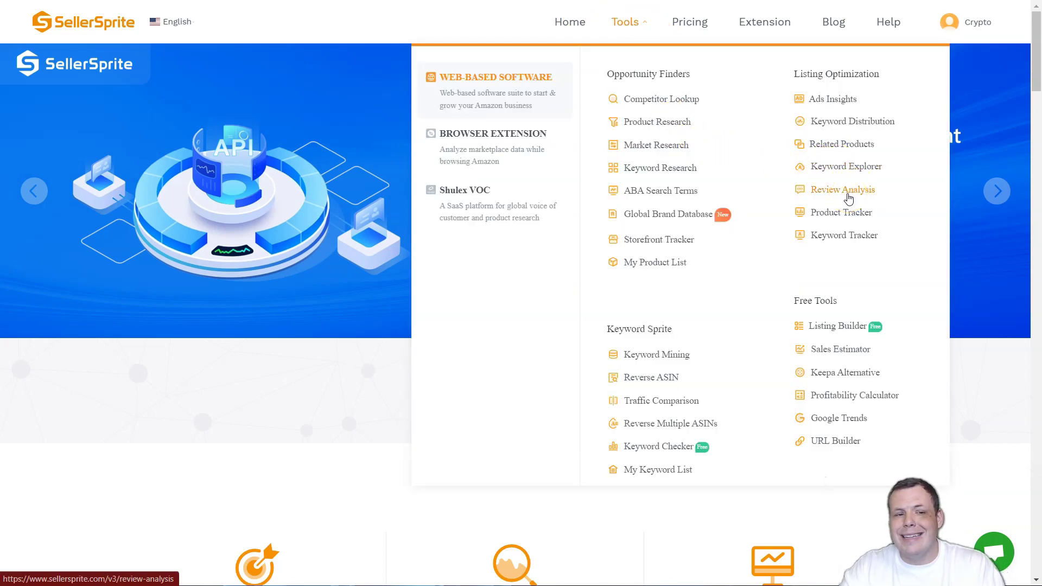
{"action": "left_click", "coordinate": [848, 198]}
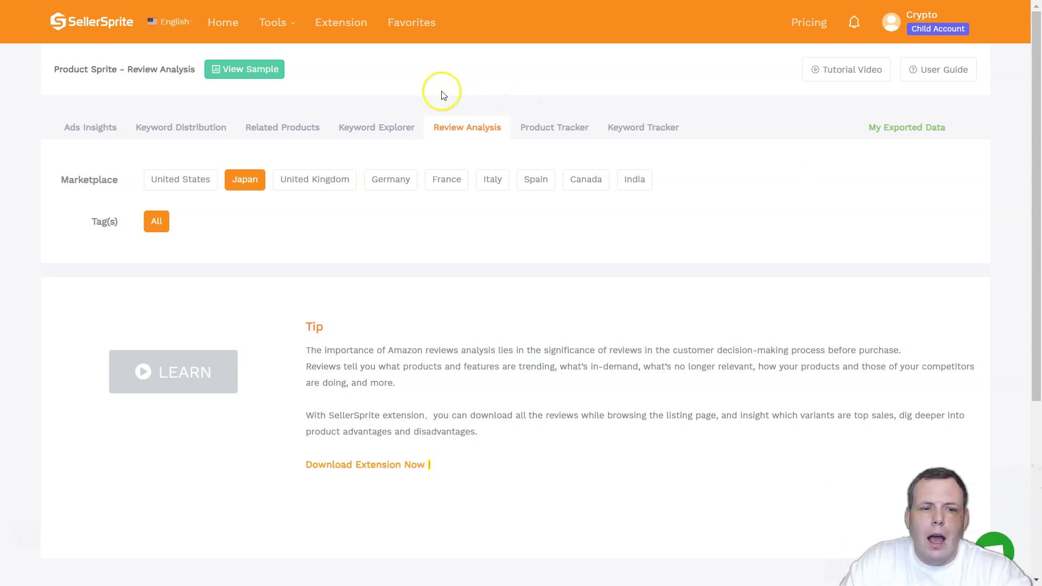
{"action": "mouse_move", "coordinate": [850, 49]}
{"action": "mouse_move", "coordinate": [418, 28]}
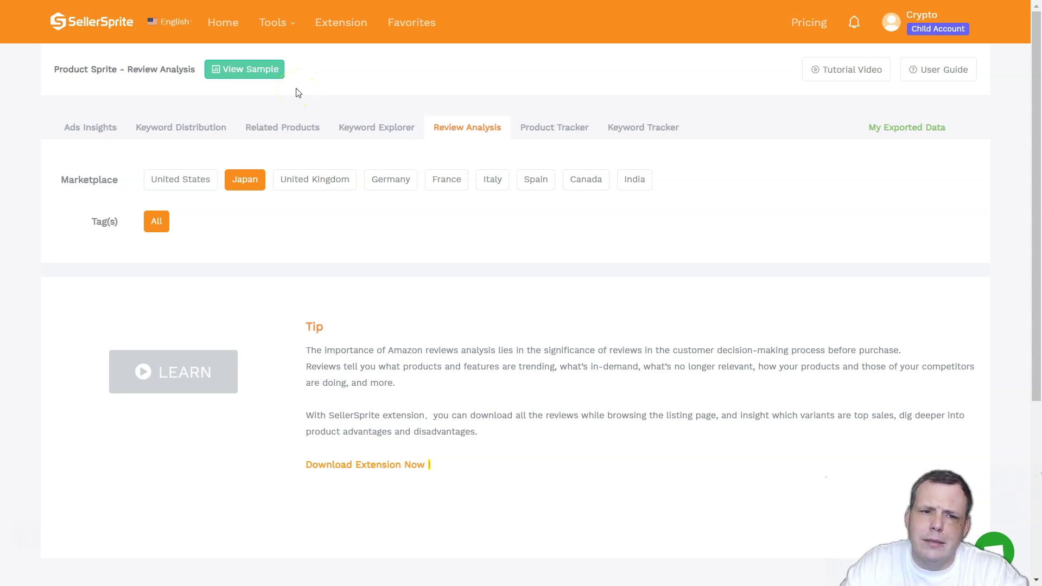
Step: Switch to the United States marketplace and refresh its list, showing the SALT & STONE deodorant analysis
{"action": "left_click", "coordinate": [205, 179]}
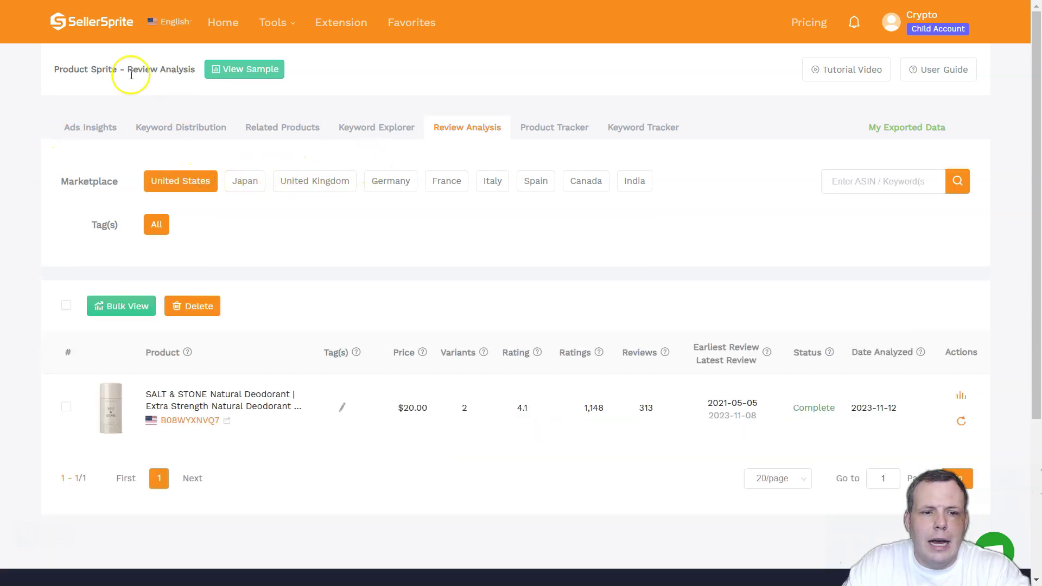
{"action": "mouse_move", "coordinate": [198, 405]}
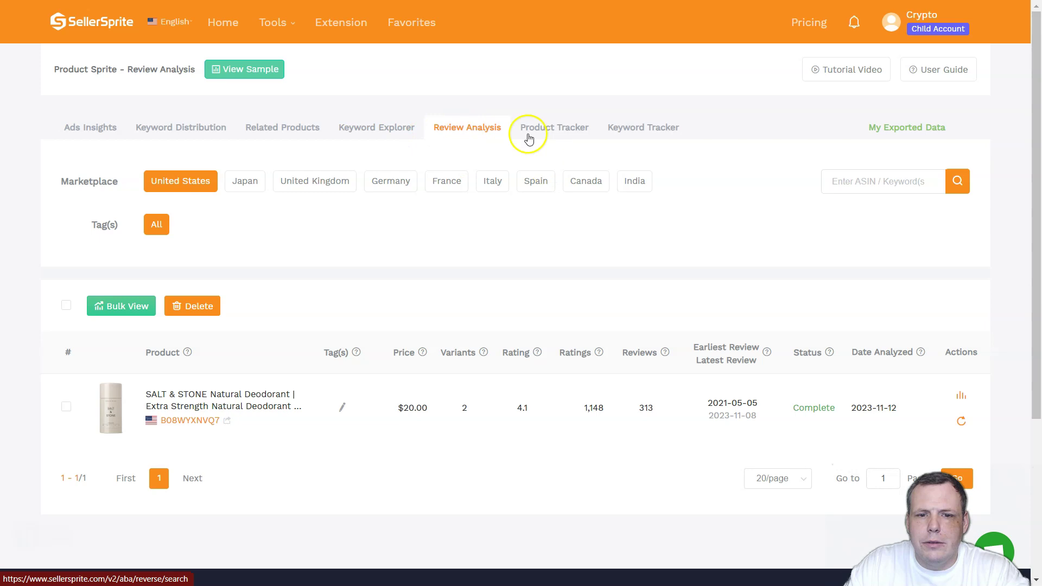
{"action": "left_click", "coordinate": [497, 128]}
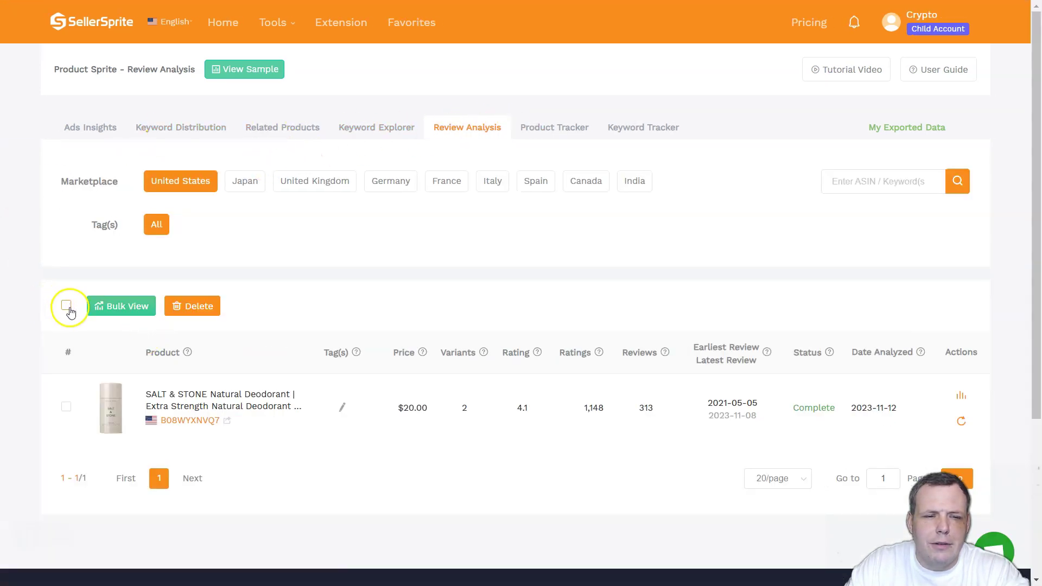
{"action": "left_click", "coordinate": [66, 306]}
{"action": "scroll", "coordinate": [210, 391], "scroll_direction": "down", "scroll_amount": 3}
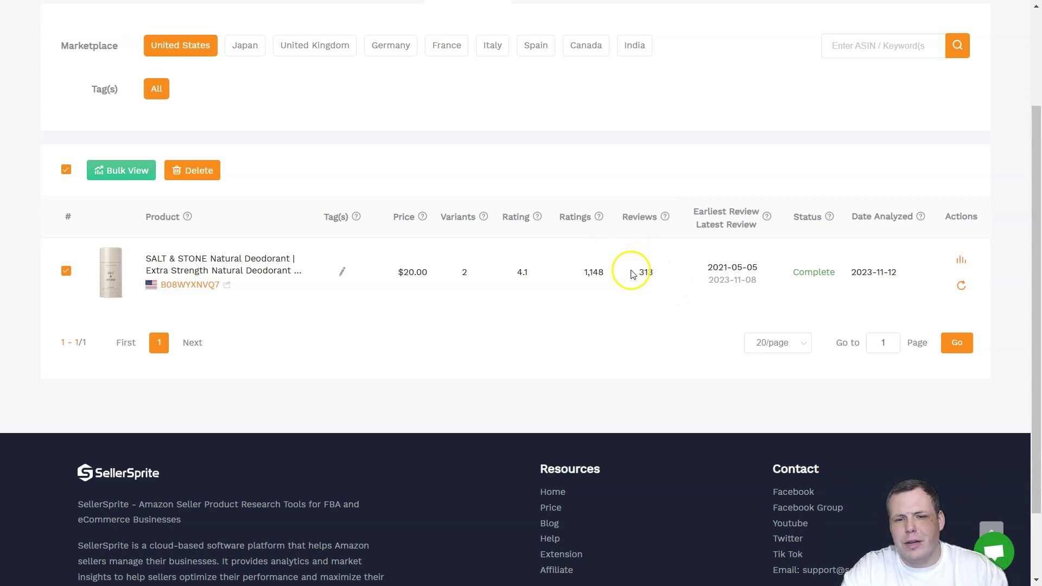
{"action": "left_click", "coordinate": [952, 352]}
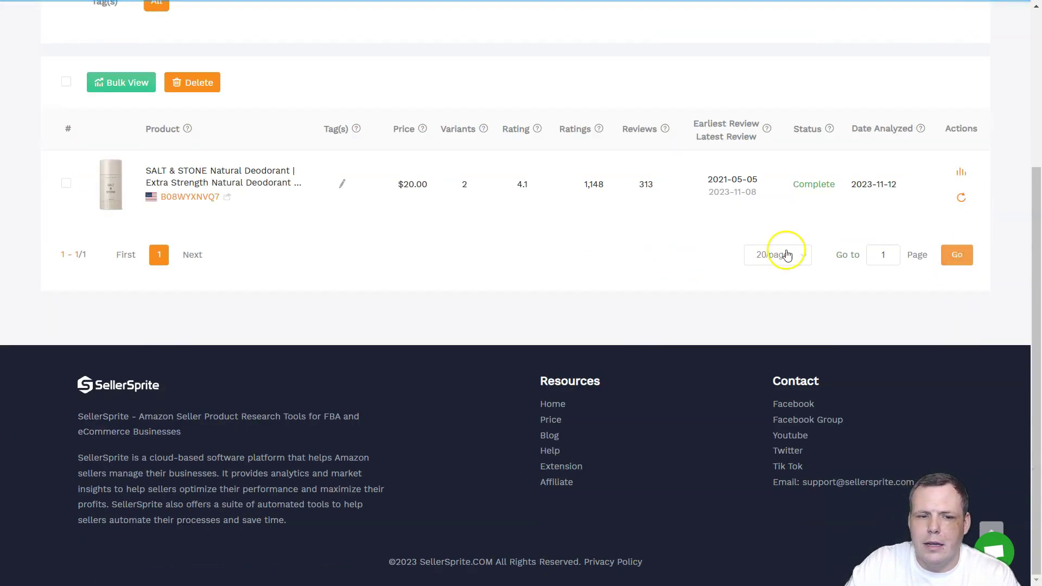
{"action": "scroll", "coordinate": [676, 225], "scroll_direction": "up", "scroll_amount": 5}
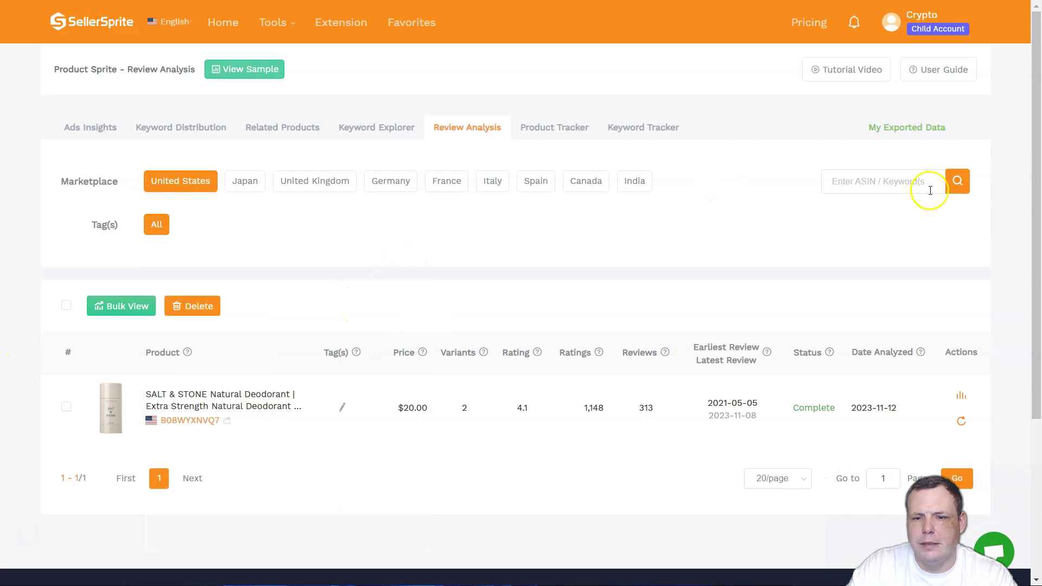
{"action": "left_click", "coordinate": [886, 189]}
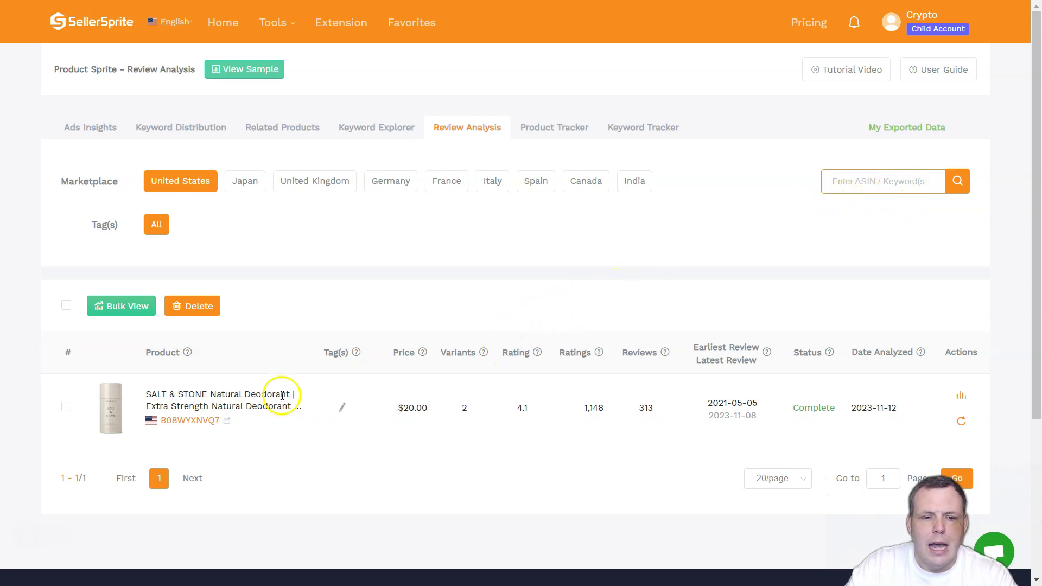
Step: Delete the SALT & STONE Natural Deodorant analysis and refresh the now-empty list
{"action": "left_click", "coordinate": [196, 308]}
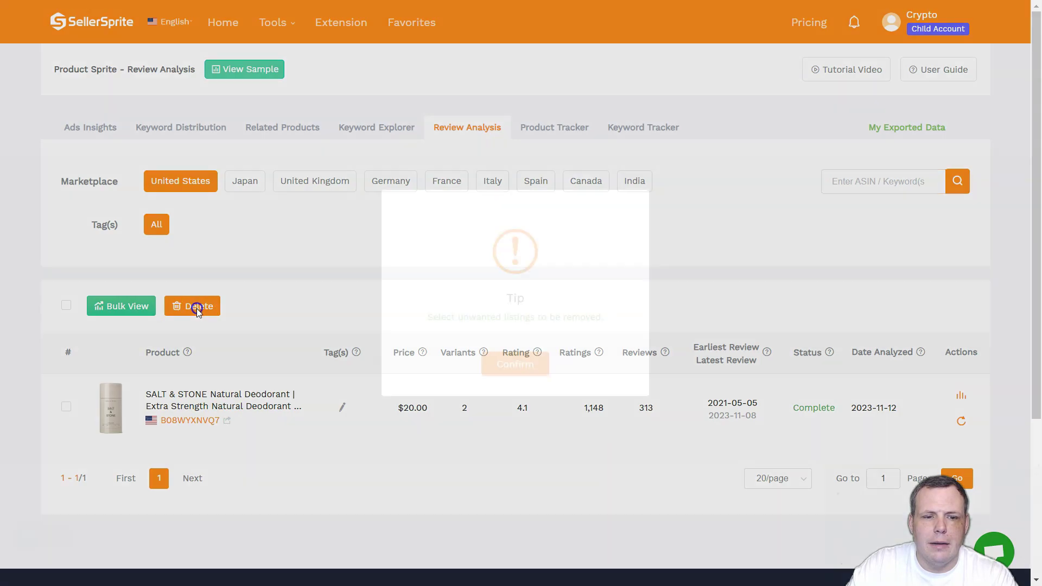
{"action": "left_click", "coordinate": [517, 361]}
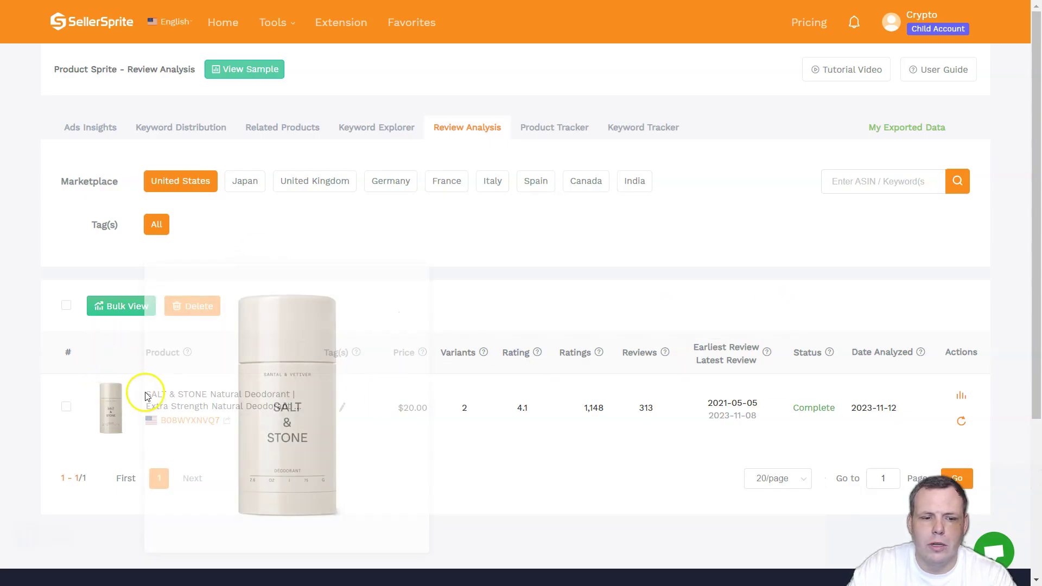
{"action": "left_click", "coordinate": [66, 306]}
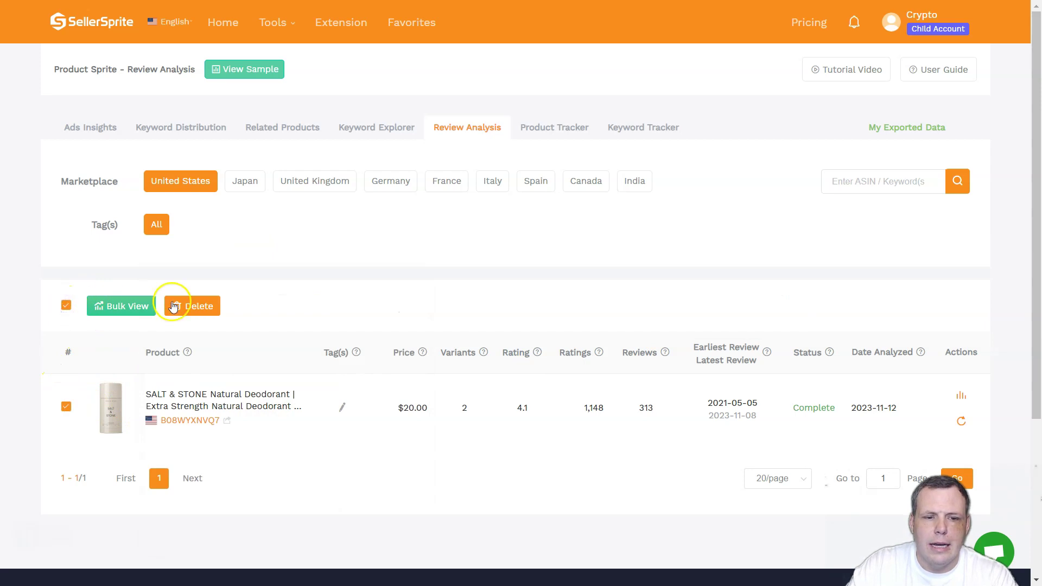
{"action": "left_click", "coordinate": [176, 305]}
{"action": "left_click", "coordinate": [471, 367]}
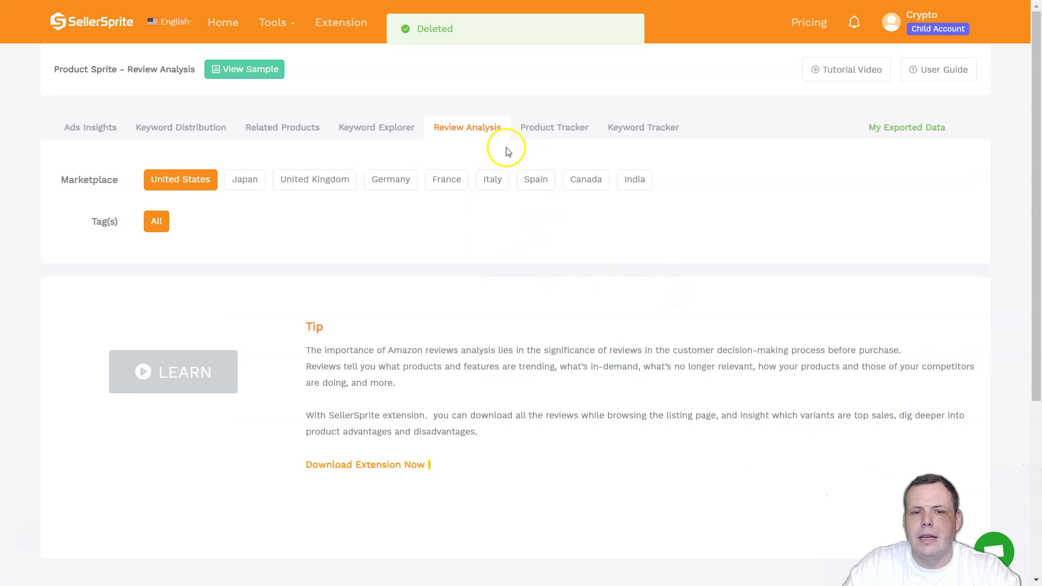
{"action": "left_click", "coordinate": [474, 131]}
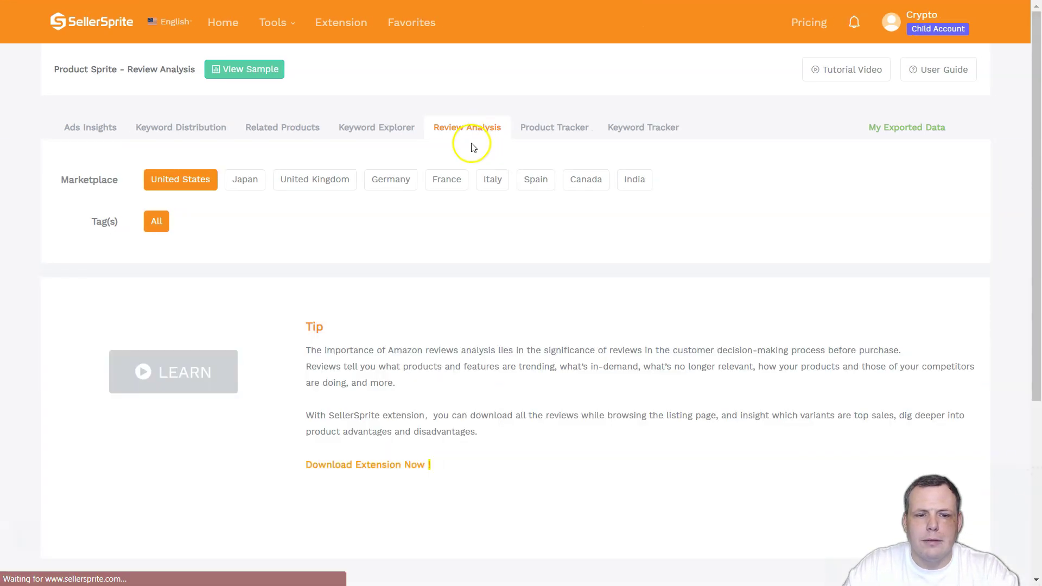
Step: On the Geologie deodorant Amazon page, bring up SellerSprite's AI Review Analysis section
{"action": "scroll", "coordinate": [604, 269], "scroll_direction": "down", "scroll_amount": 3}
{"action": "scroll", "coordinate": [605, 272], "scroll_direction": "up", "scroll_amount": 3}
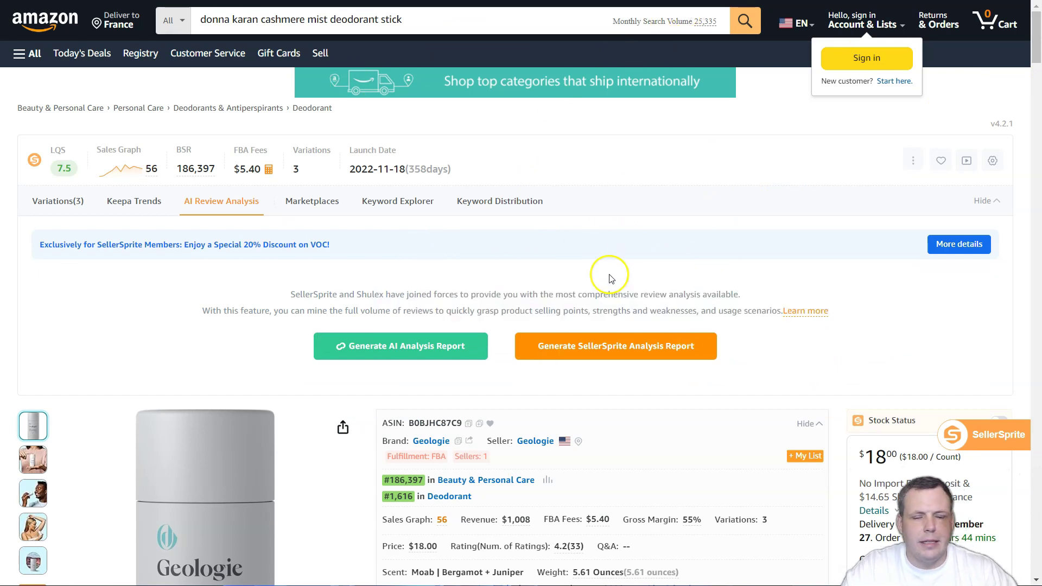
{"action": "mouse_move", "coordinate": [64, 166]}
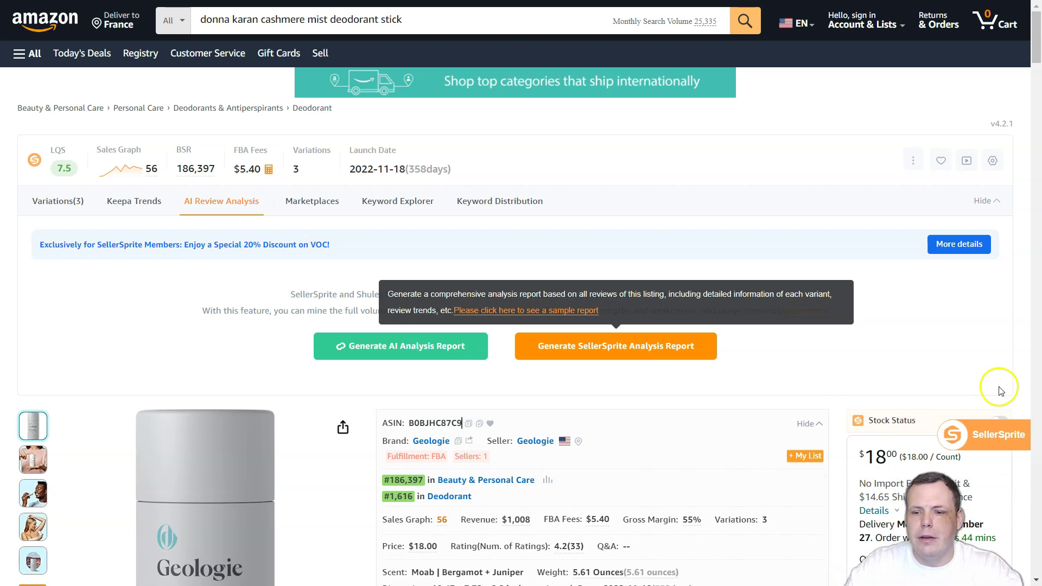
{"action": "left_click", "coordinate": [947, 434]}
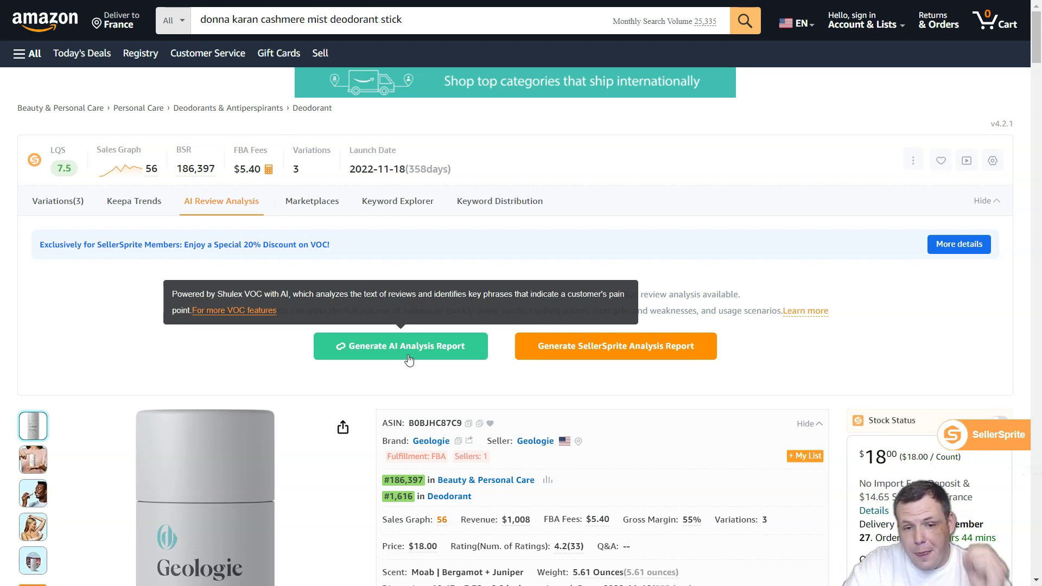
{"action": "left_click", "coordinate": [577, 347]}
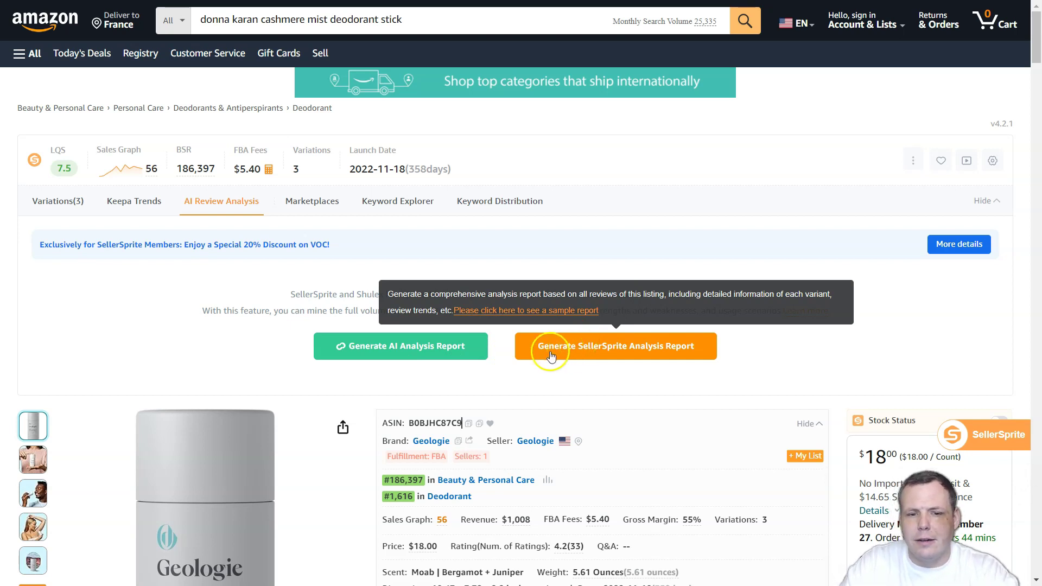
Step: Generate the deodorant's AI analysis report, agreeing to the privacy policy and terms of service
{"action": "left_click", "coordinate": [419, 352]}
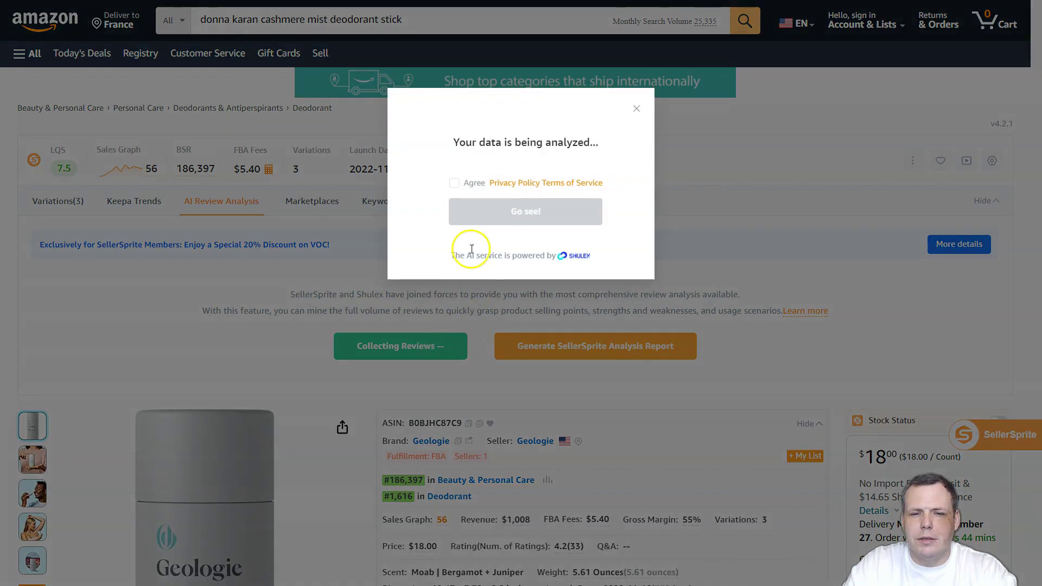
{"action": "left_click", "coordinate": [454, 182]}
{"action": "left_click", "coordinate": [491, 212]}
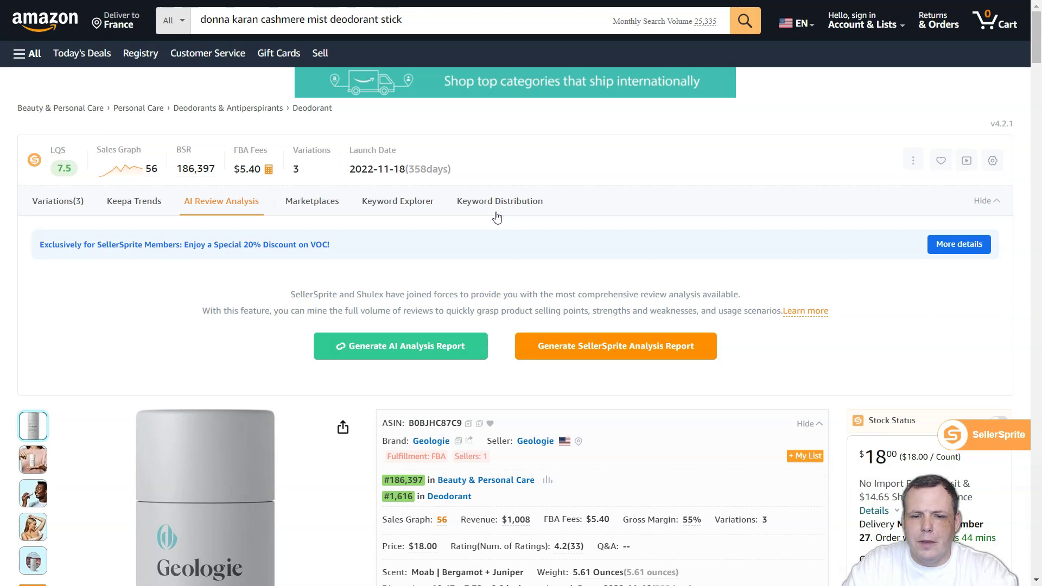
{"action": "left_click", "coordinate": [502, 295]}
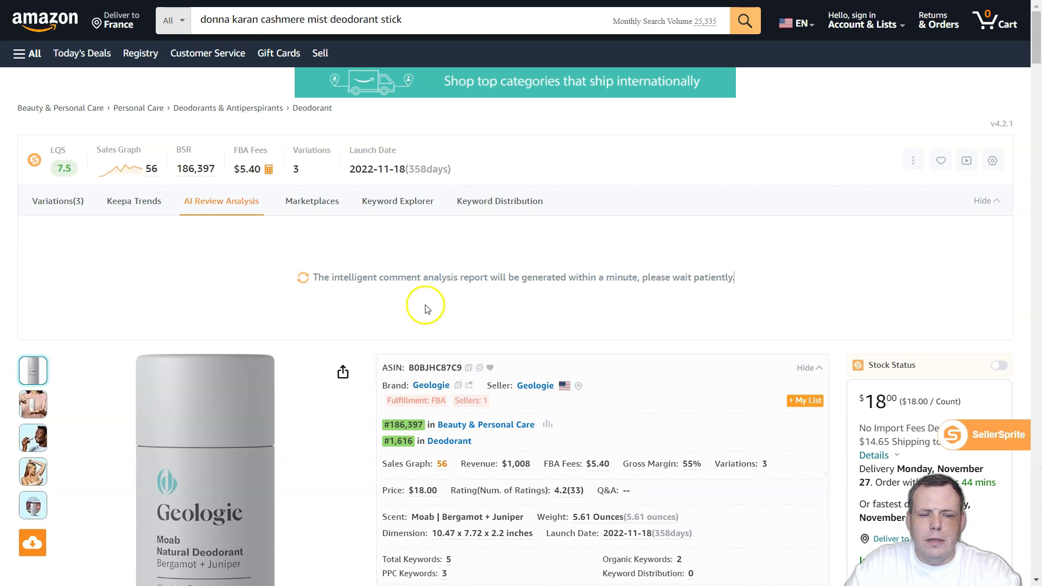
Step: Review the result's warning that under 20 reviews may give inaccurate analysis
{"action": "scroll", "coordinate": [751, 309], "scroll_direction": "down", "scroll_amount": 2}
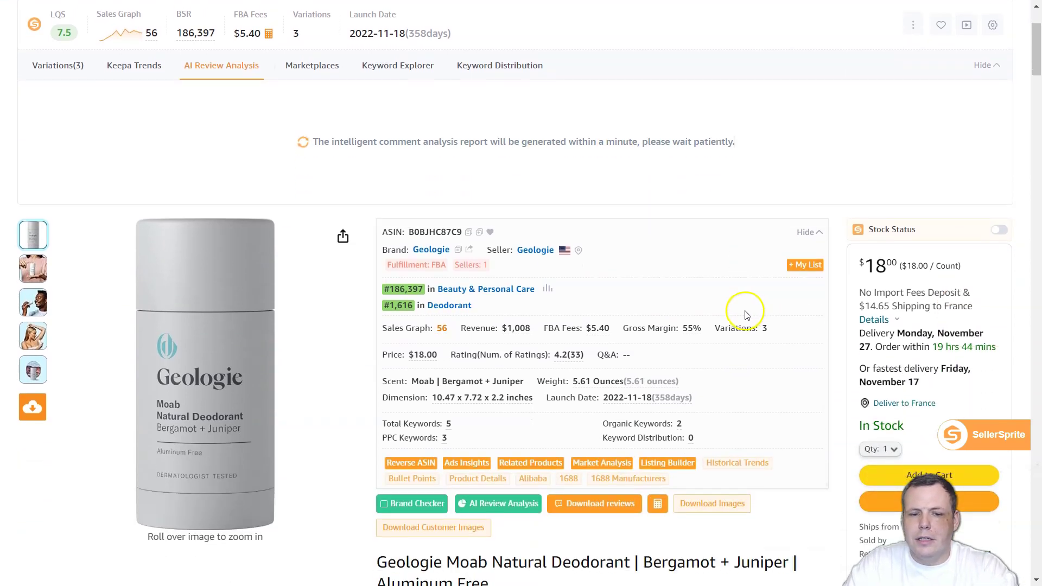
{"action": "scroll", "coordinate": [342, 377], "scroll_direction": "down", "scroll_amount": 1}
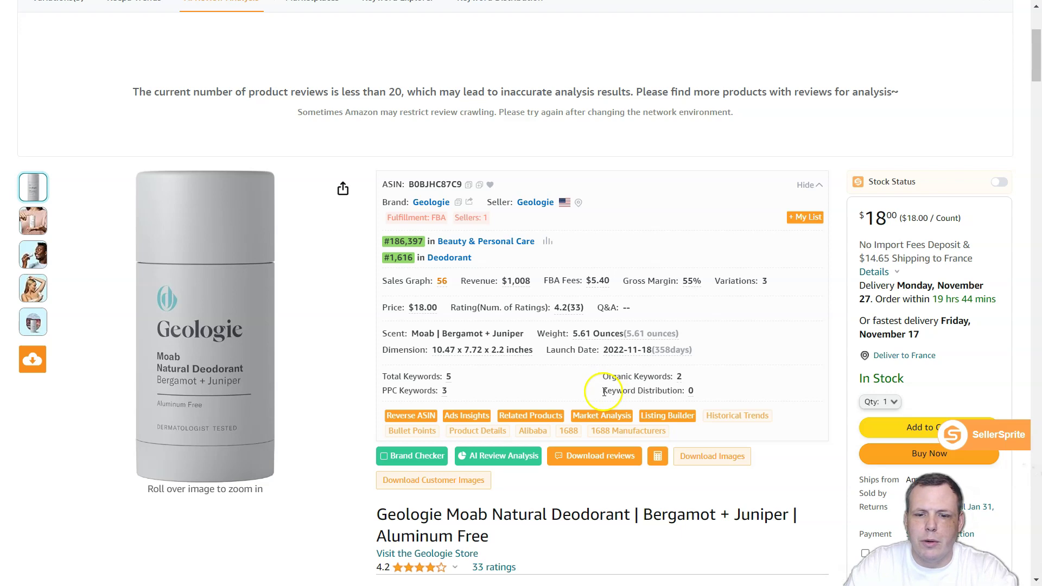
{"action": "scroll", "coordinate": [604, 392], "scroll_direction": "up", "scroll_amount": 3}
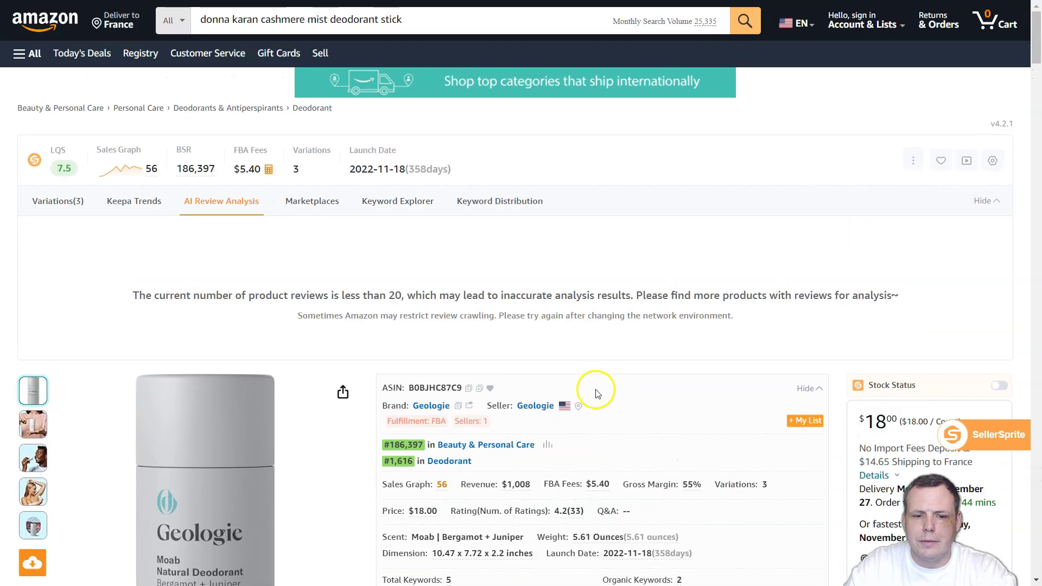
{"action": "scroll", "coordinate": [597, 393], "scroll_direction": "down", "scroll_amount": 3}
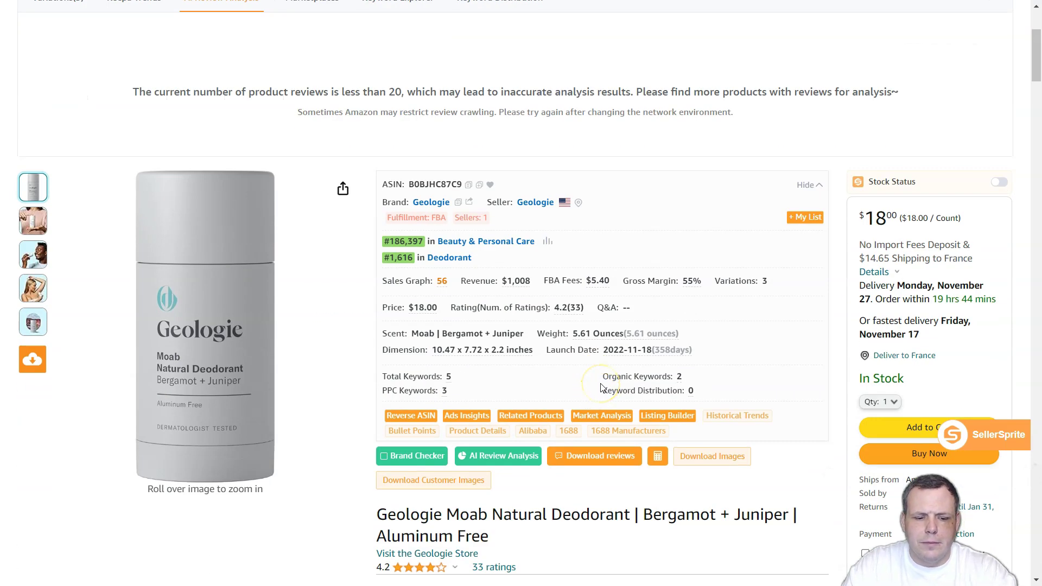
{"action": "scroll", "coordinate": [601, 388], "scroll_direction": "up", "scroll_amount": 1}
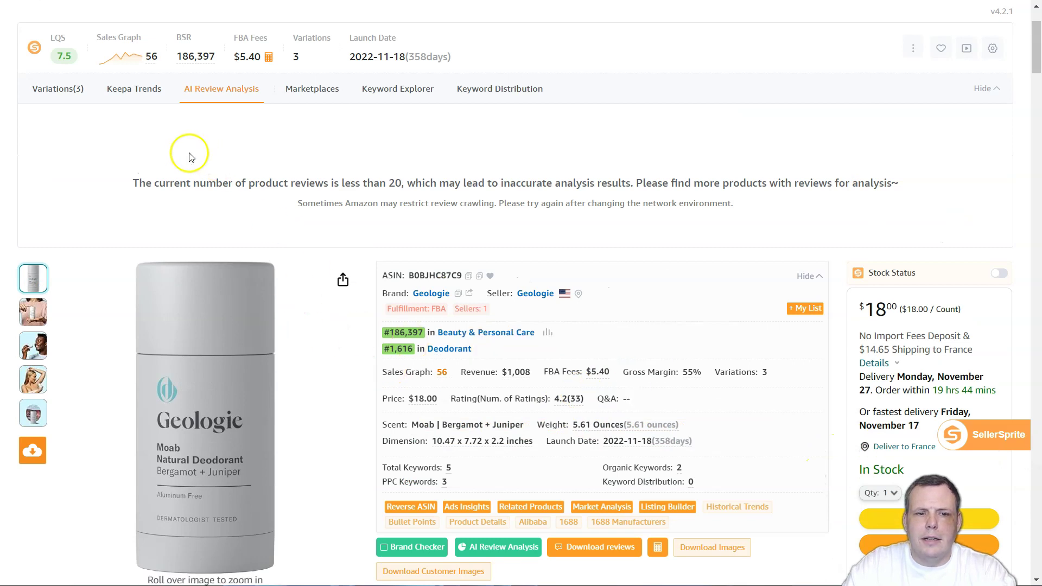
{"action": "left_click_drag", "start_coordinate": [133, 182], "coordinate": [859, 183]}
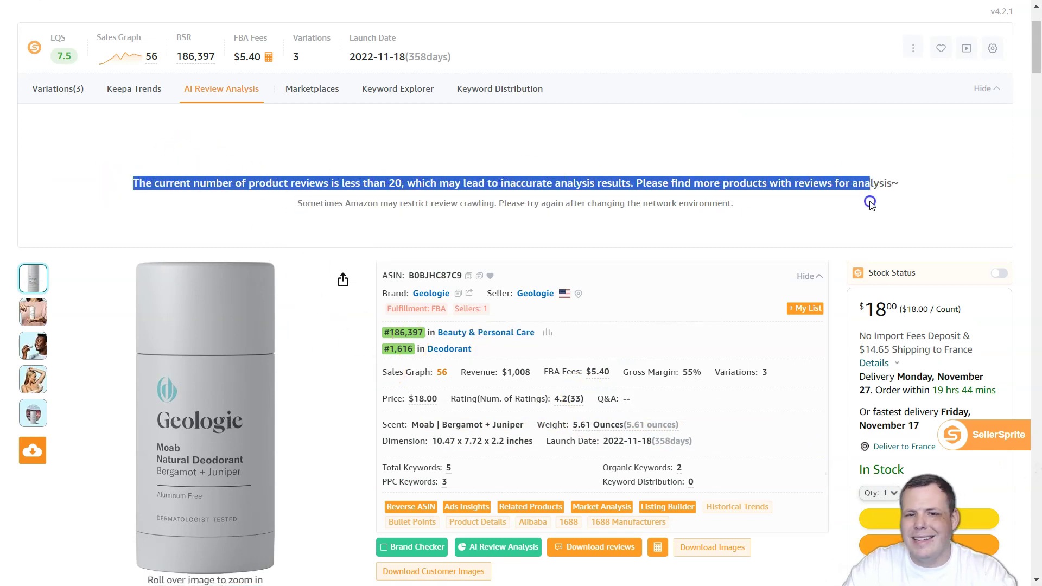
{"action": "left_click", "coordinate": [739, 224]}
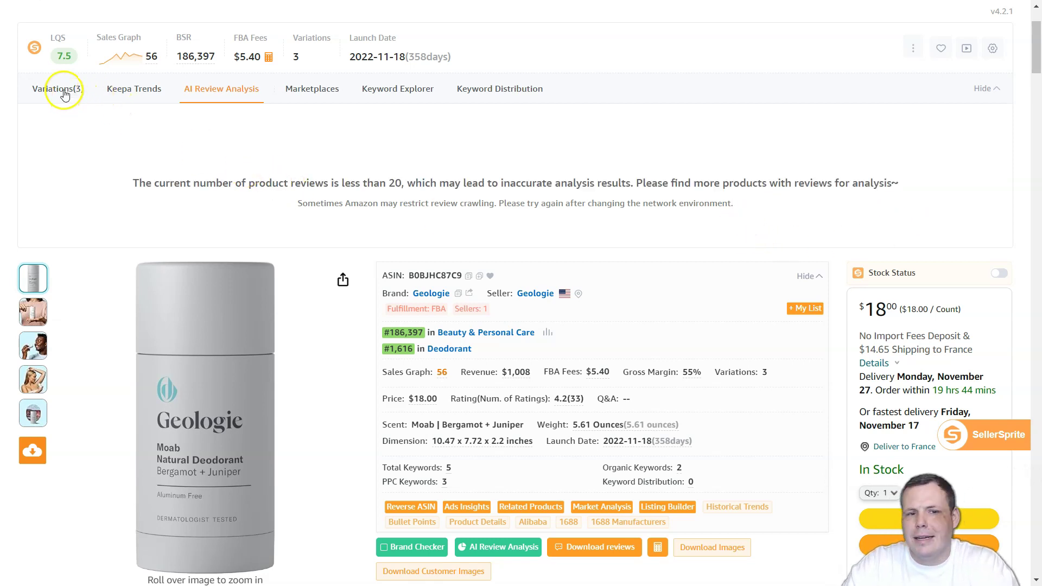
{"action": "scroll", "coordinate": [306, 155], "scroll_direction": "up", "scroll_amount": 2}
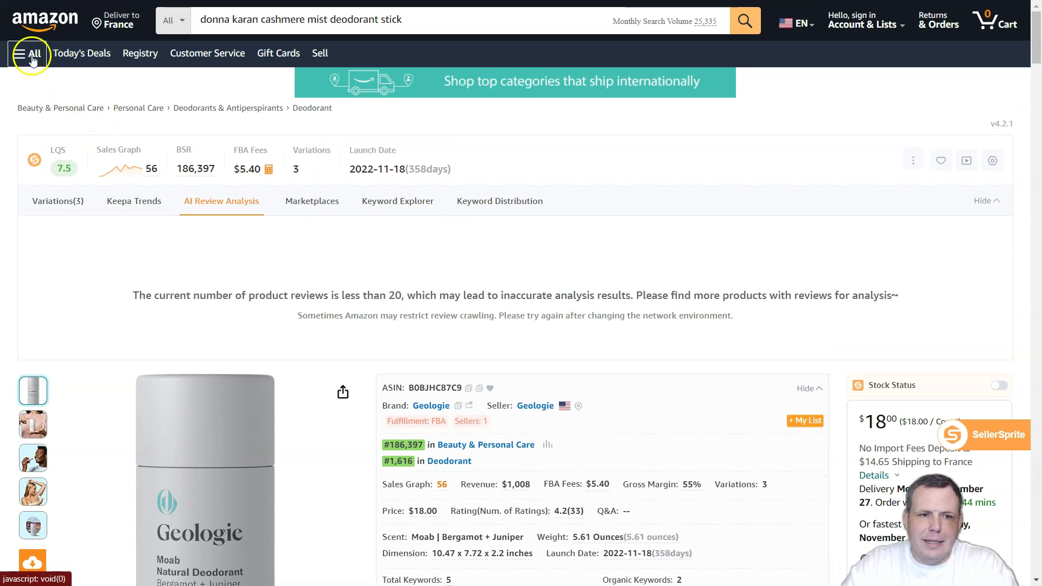
Step: Browse Electronics > Camera & Photo and open the Fujifilm Instax Square SQ1 bundle listing
{"action": "left_click", "coordinate": [31, 53]}
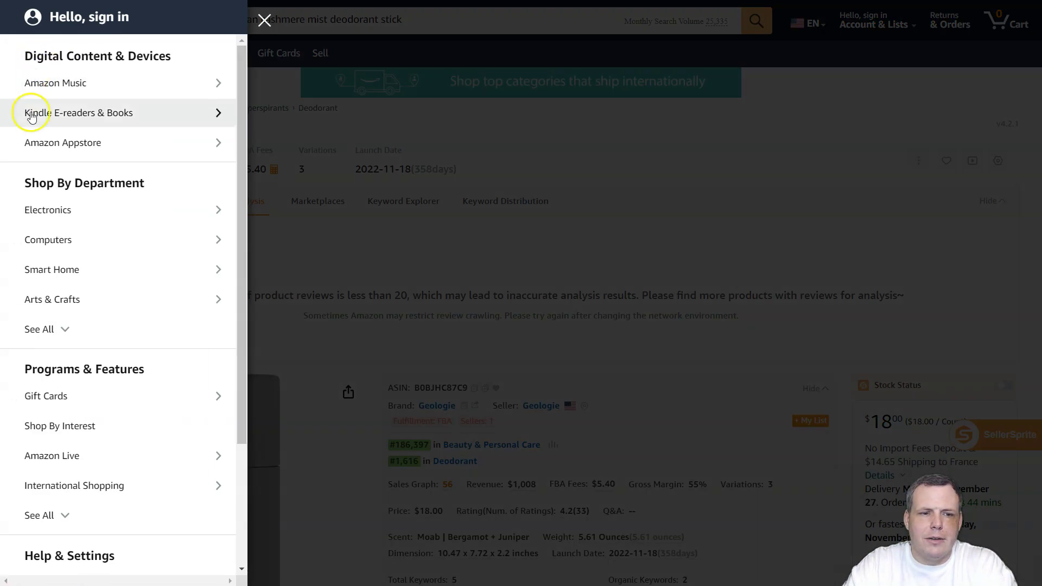
{"action": "left_click", "coordinate": [62, 209]}
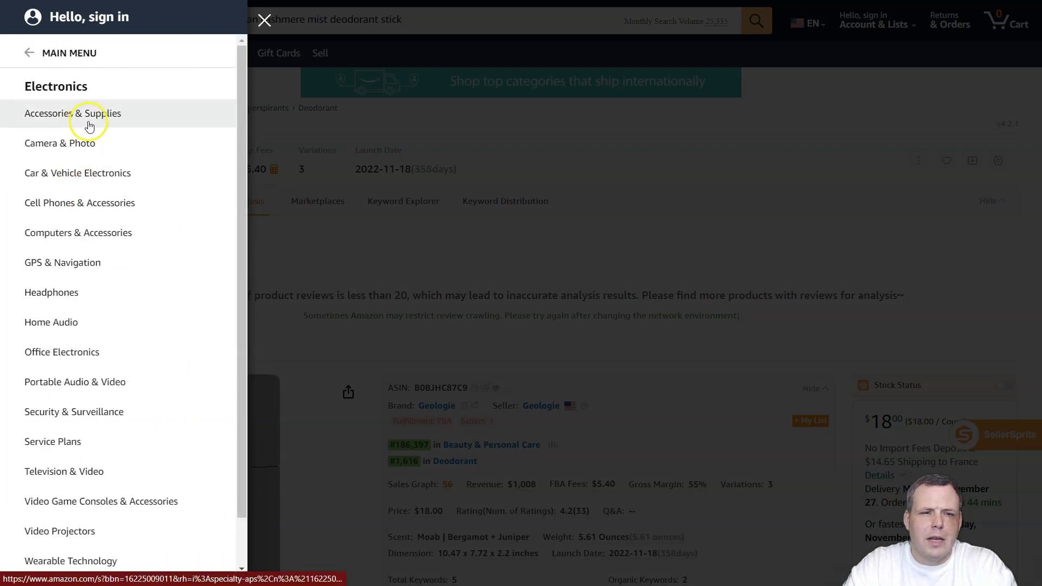
{"action": "left_click", "coordinate": [82, 148]}
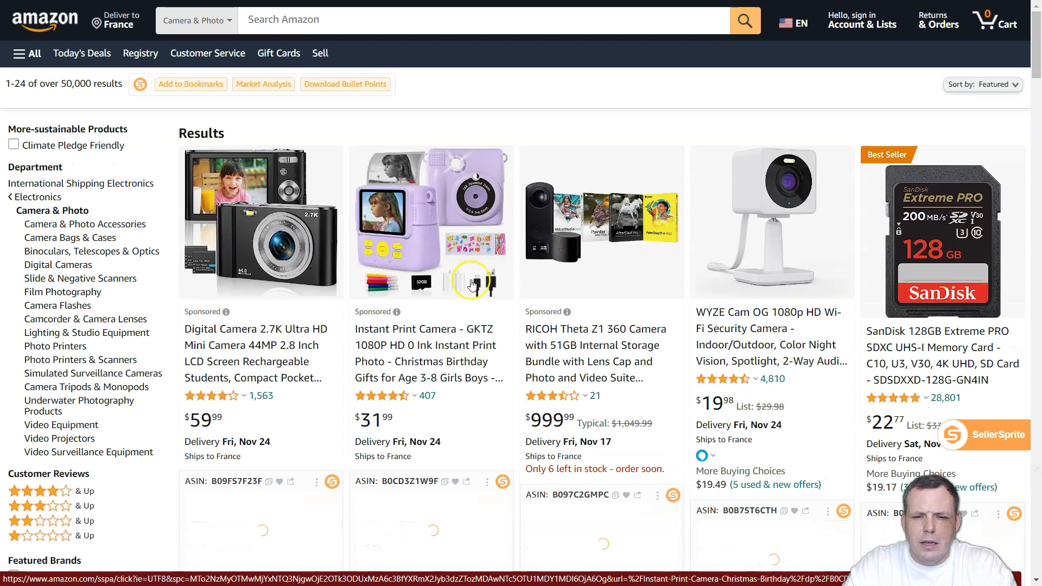
{"action": "scroll", "coordinate": [548, 304], "scroll_direction": "down", "scroll_amount": 3}
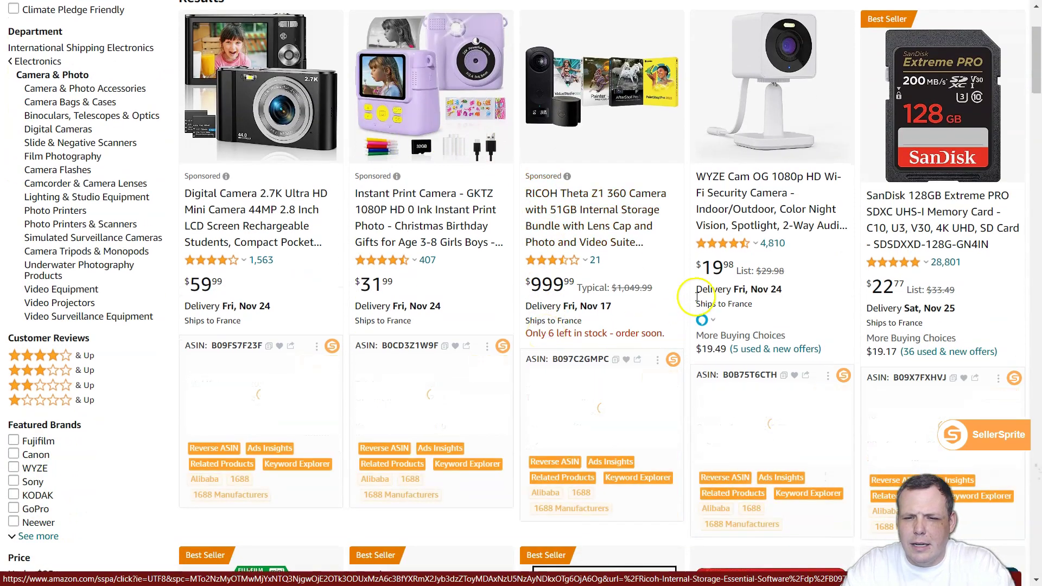
{"action": "scroll", "coordinate": [672, 371], "scroll_direction": "down", "scroll_amount": 3}
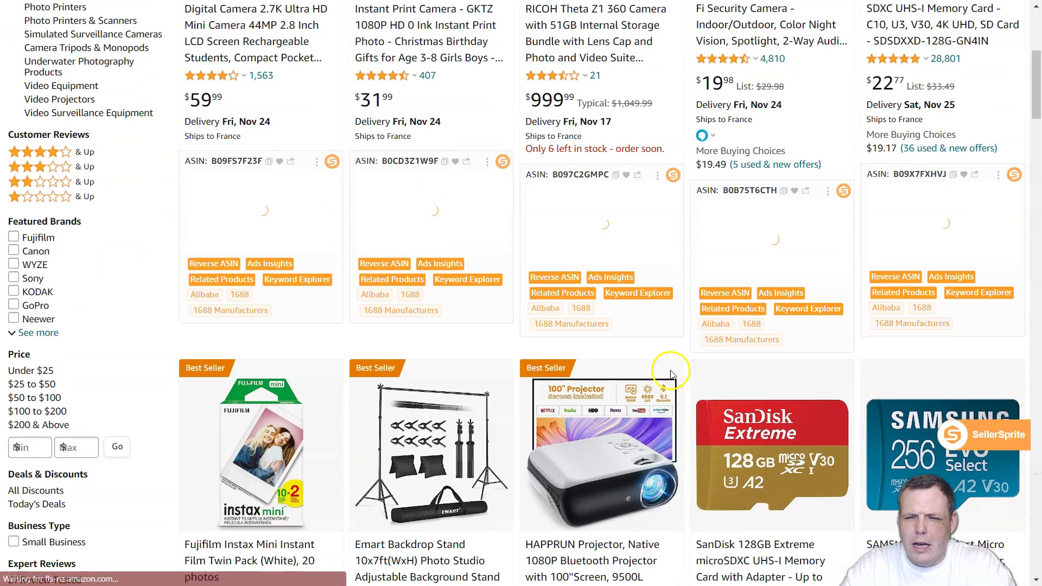
{"action": "scroll", "coordinate": [477, 282], "scroll_direction": "down", "scroll_amount": 3}
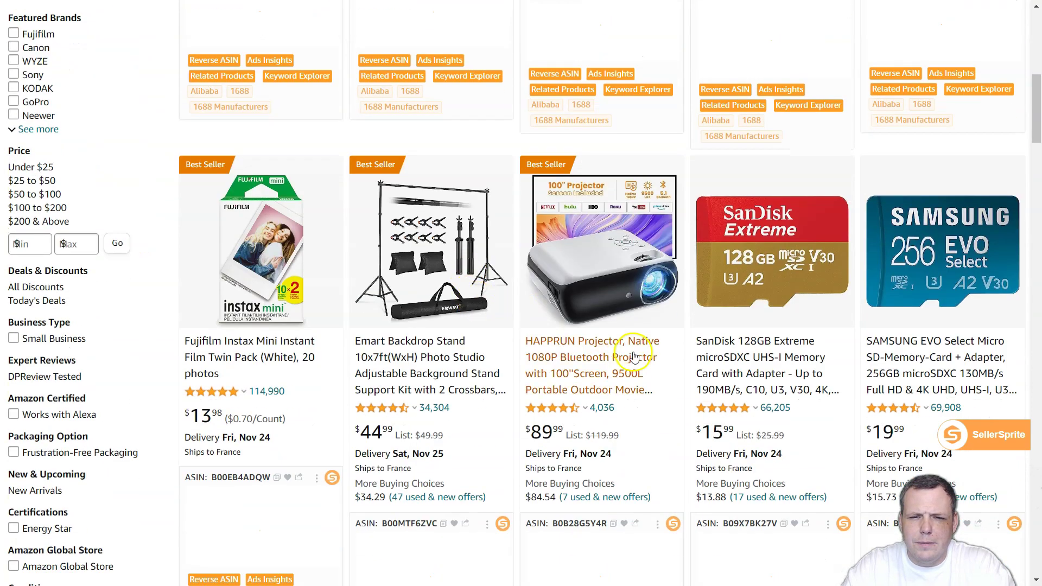
{"action": "scroll", "coordinate": [628, 344], "scroll_direction": "down", "scroll_amount": 7}
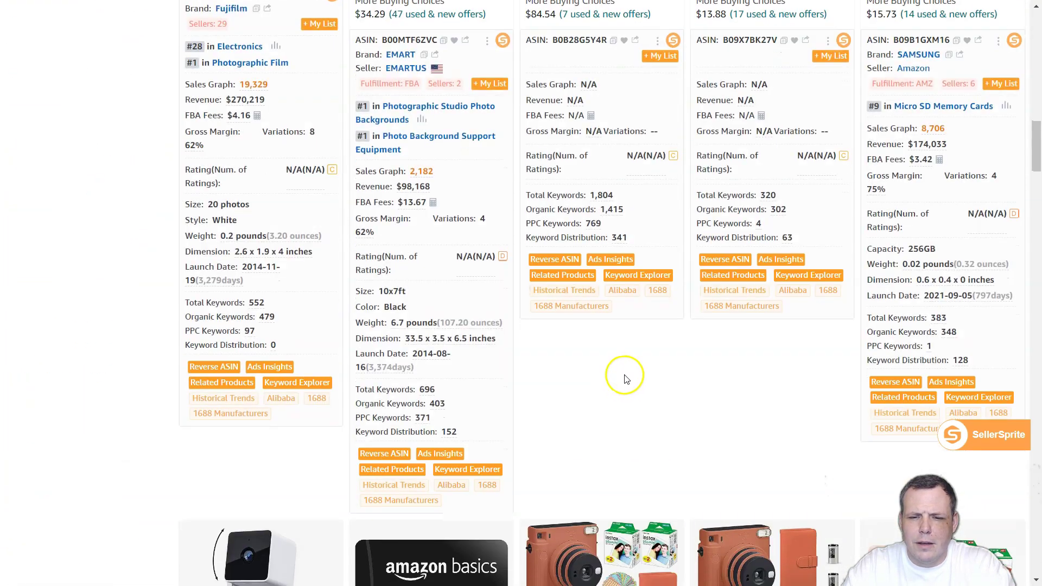
{"action": "scroll", "coordinate": [622, 374], "scroll_direction": "down", "scroll_amount": 5}
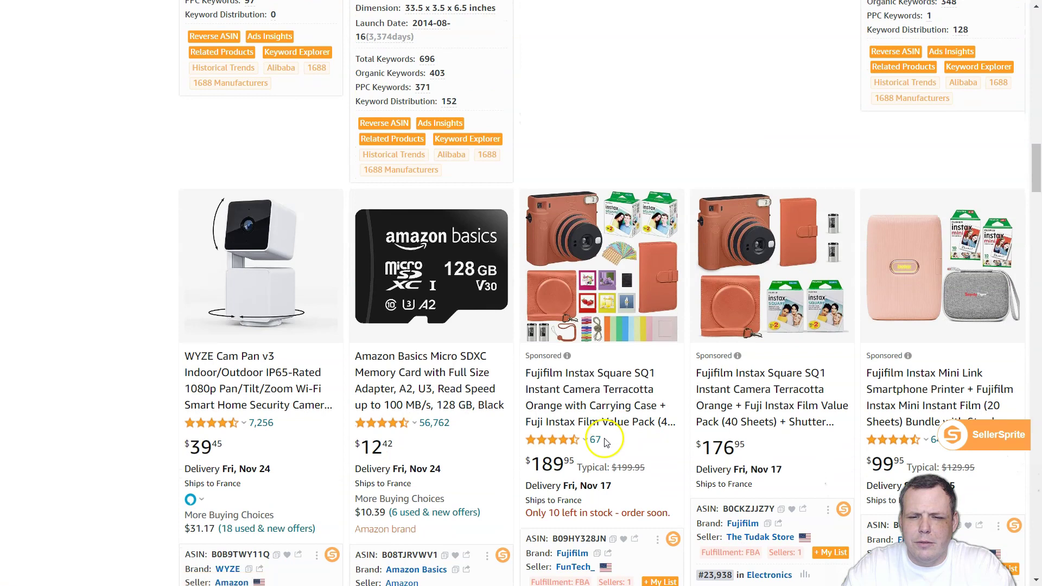
{"action": "left_click", "coordinate": [574, 391]}
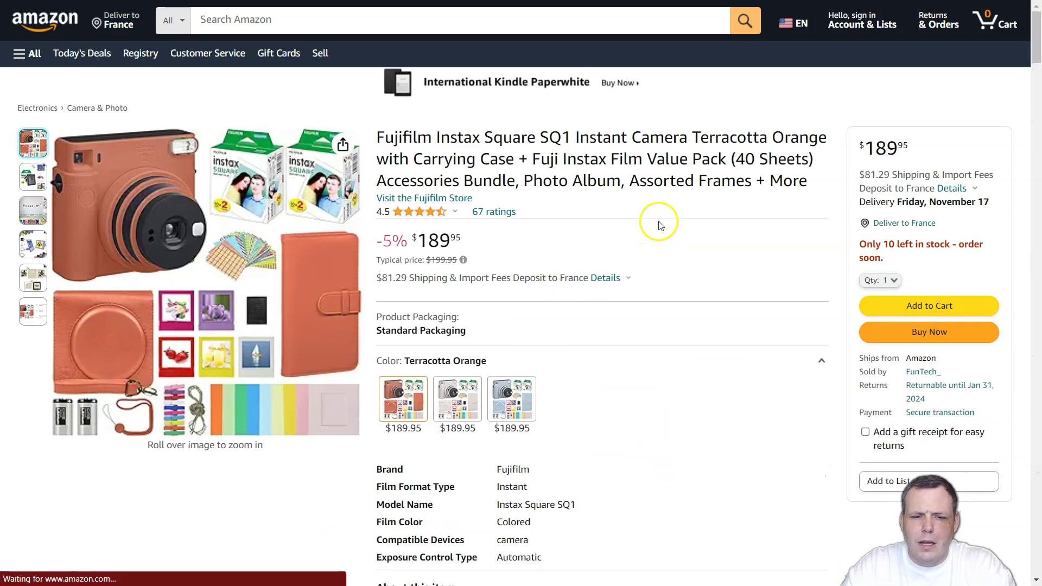
Step: Check the Fujifilm SQ1 listing's Variations table and Keepa Trends
{"action": "scroll", "coordinate": [659, 222], "scroll_direction": "down", "scroll_amount": 2}
{"action": "scroll", "coordinate": [659, 225], "scroll_direction": "up", "scroll_amount": 2}
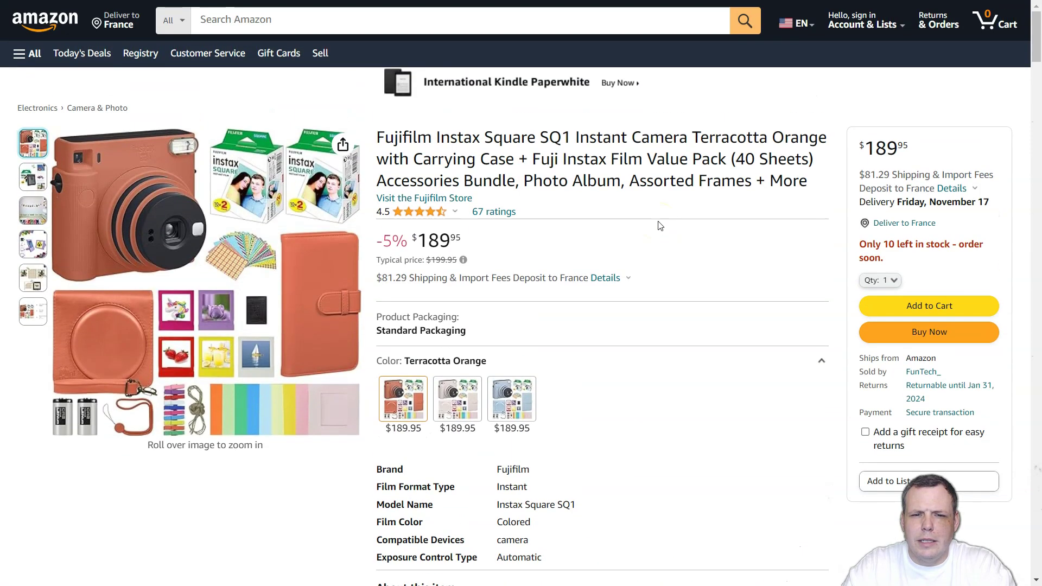
{"action": "scroll", "coordinate": [633, 242], "scroll_direction": "down", "scroll_amount": 2}
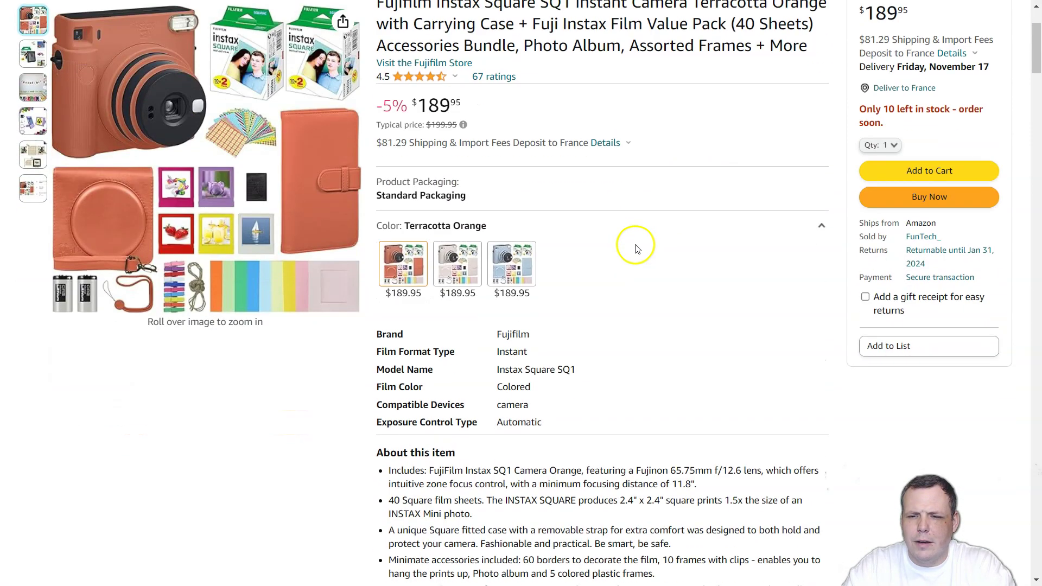
{"action": "scroll", "coordinate": [625, 247], "scroll_direction": "up", "scroll_amount": 2}
{"action": "scroll", "coordinate": [622, 238], "scroll_direction": "down", "scroll_amount": 5}
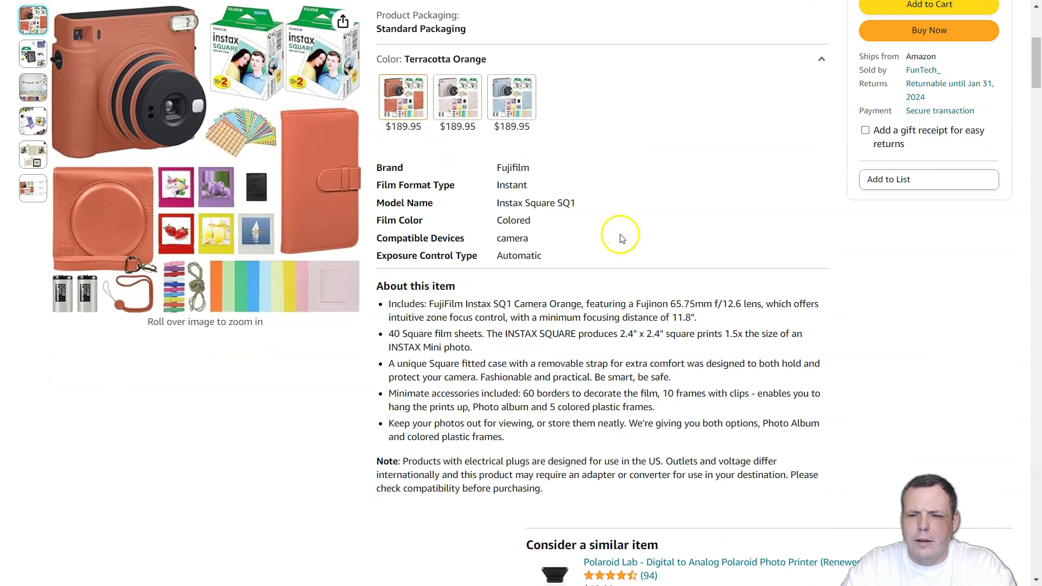
{"action": "scroll", "coordinate": [599, 246], "scroll_direction": "up", "scroll_amount": 5}
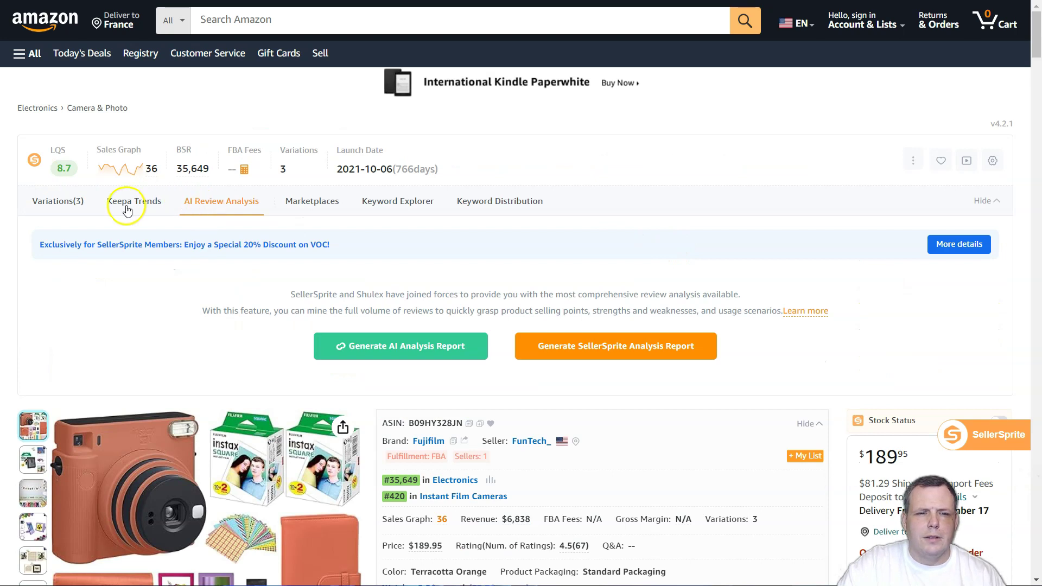
{"action": "left_click", "coordinate": [59, 208]}
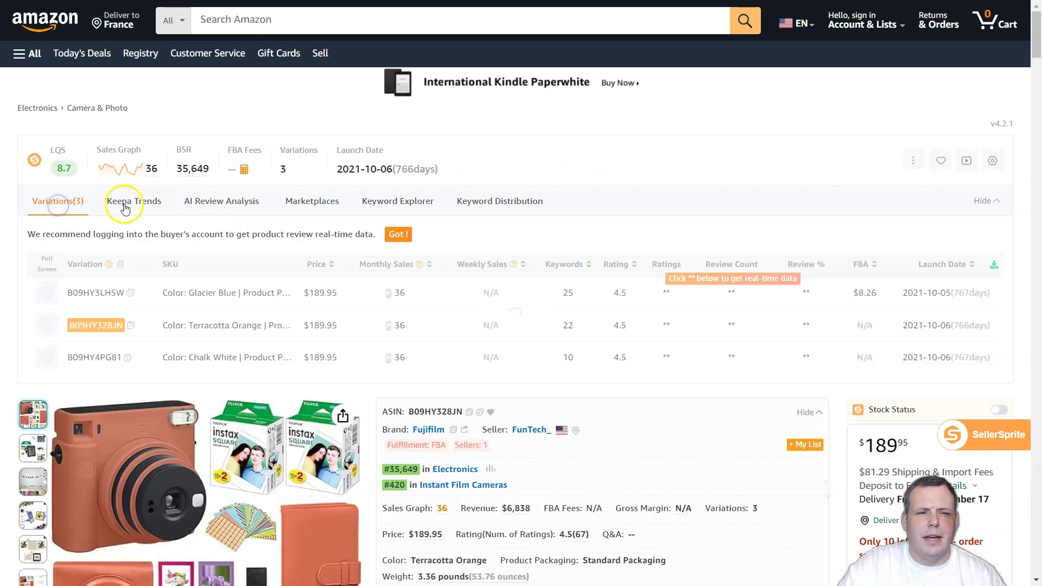
{"action": "left_click", "coordinate": [128, 209]}
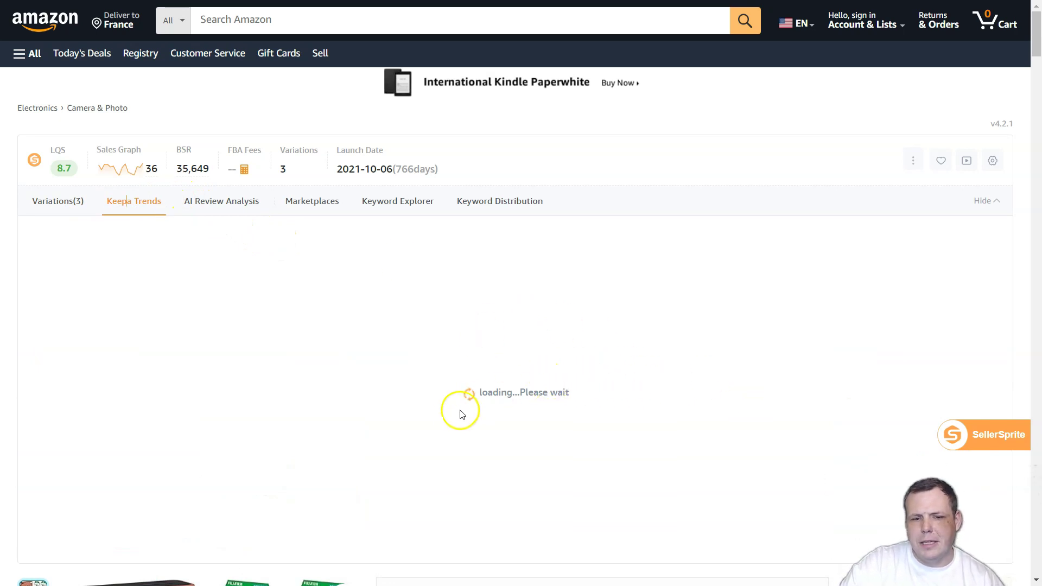
Step: Generate the camera's AI review analysis, which warns it has under 20 reviews
{"action": "mouse_move", "coordinate": [971, 437]}
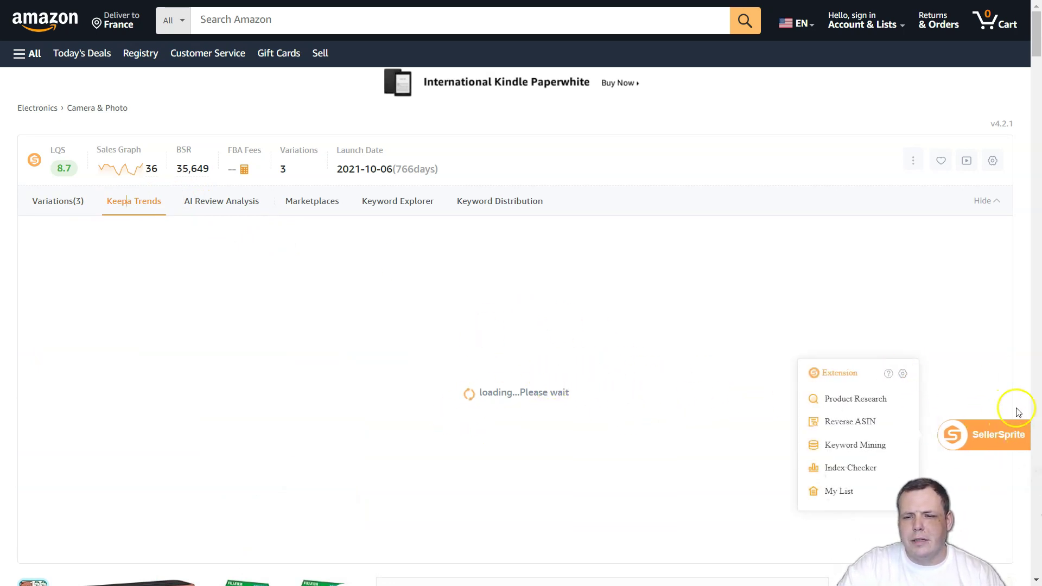
{"action": "left_click", "coordinate": [216, 217]}
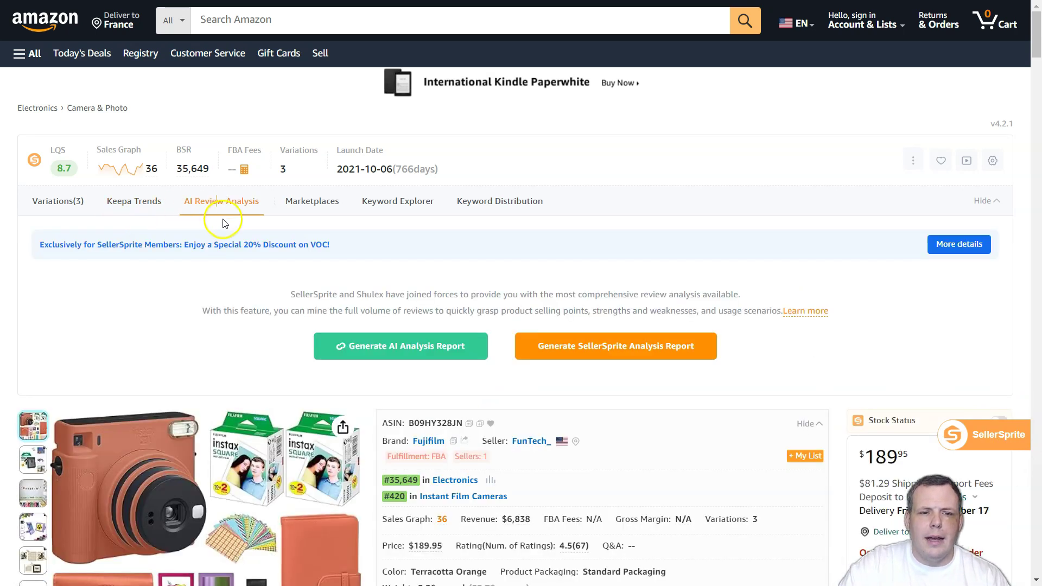
{"action": "left_click", "coordinate": [423, 356]}
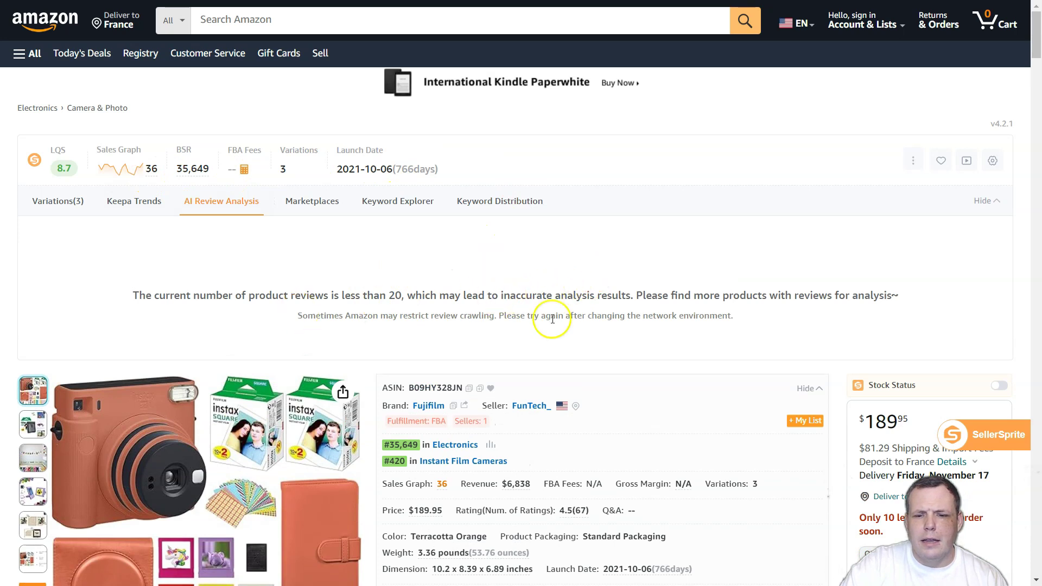
{"action": "scroll", "coordinate": [671, 351], "scroll_direction": "down", "scroll_amount": 4}
{"action": "scroll", "coordinate": [671, 352], "scroll_direction": "down", "scroll_amount": 3}
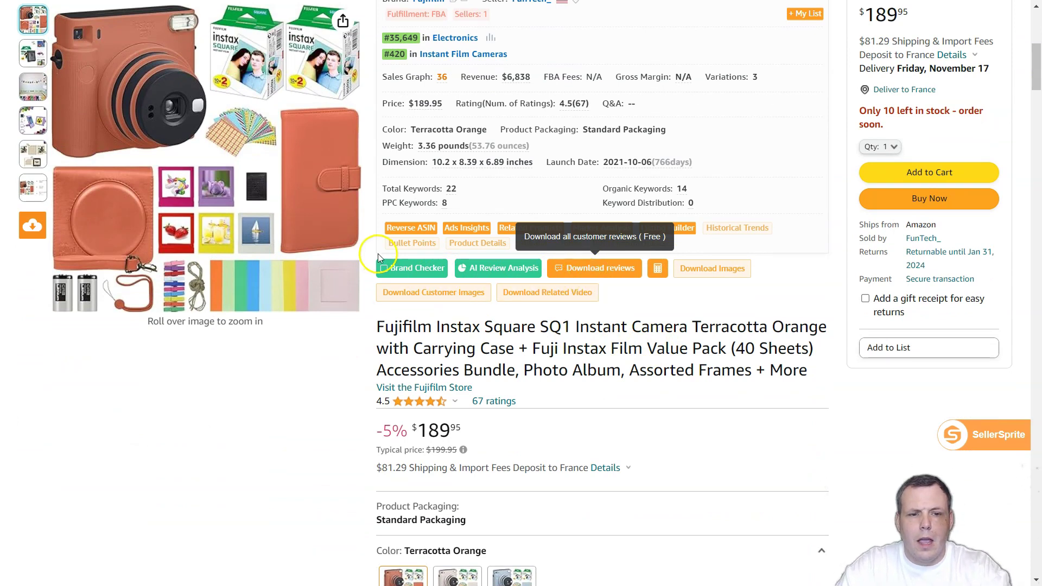
{"action": "left_click", "coordinate": [498, 268]}
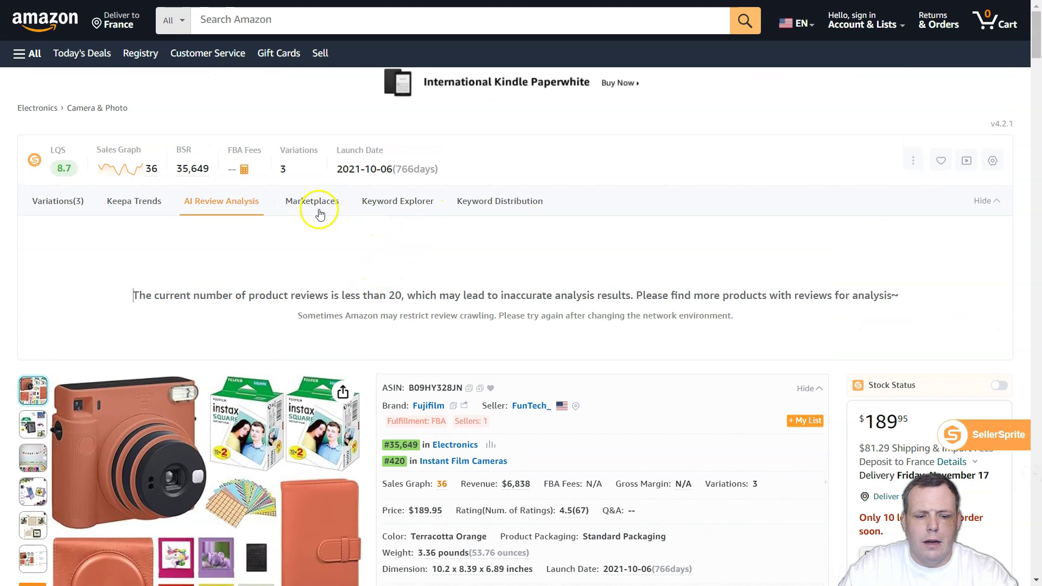
Step: Search Amazon for 'samsung galaxy s23 ultra' via the 'sams' suggestion and open the S23 Ultra listing
{"action": "left_click", "coordinate": [22, 53]}
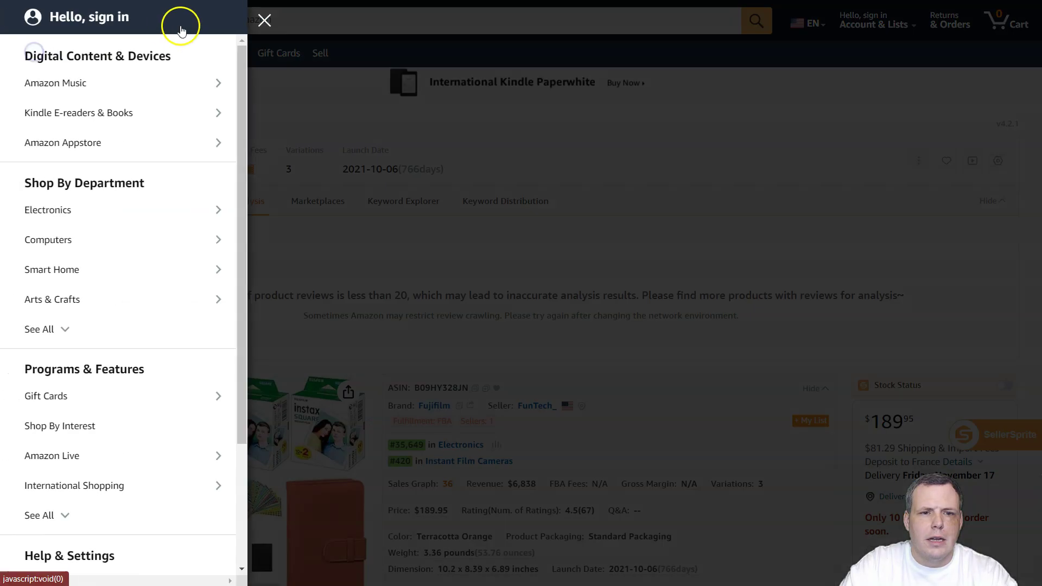
{"action": "left_click", "coordinate": [282, 31]}
{"action": "left_click", "coordinate": [351, 21]}
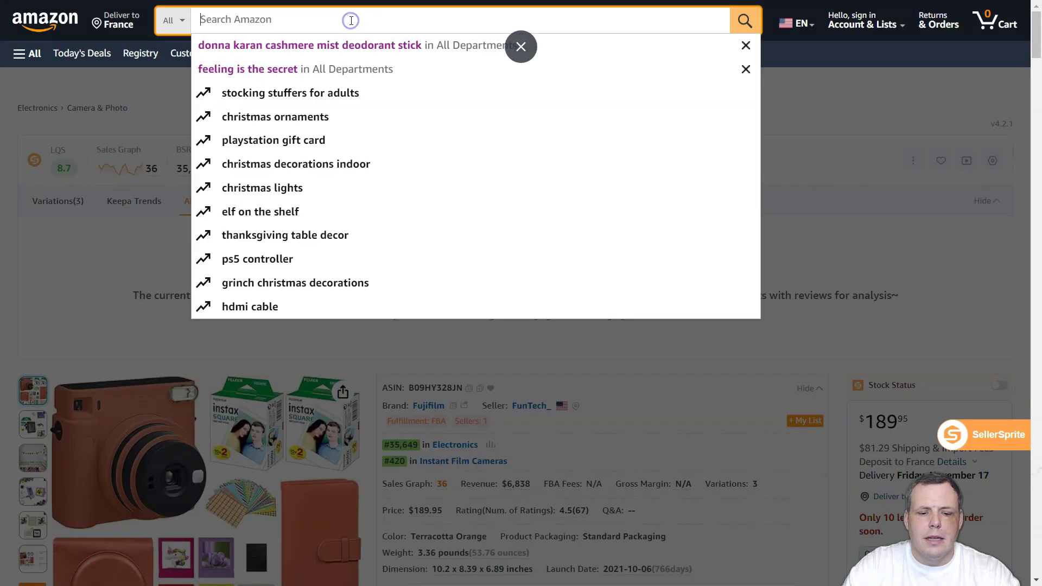
{"action": "type", "text": "sams"}
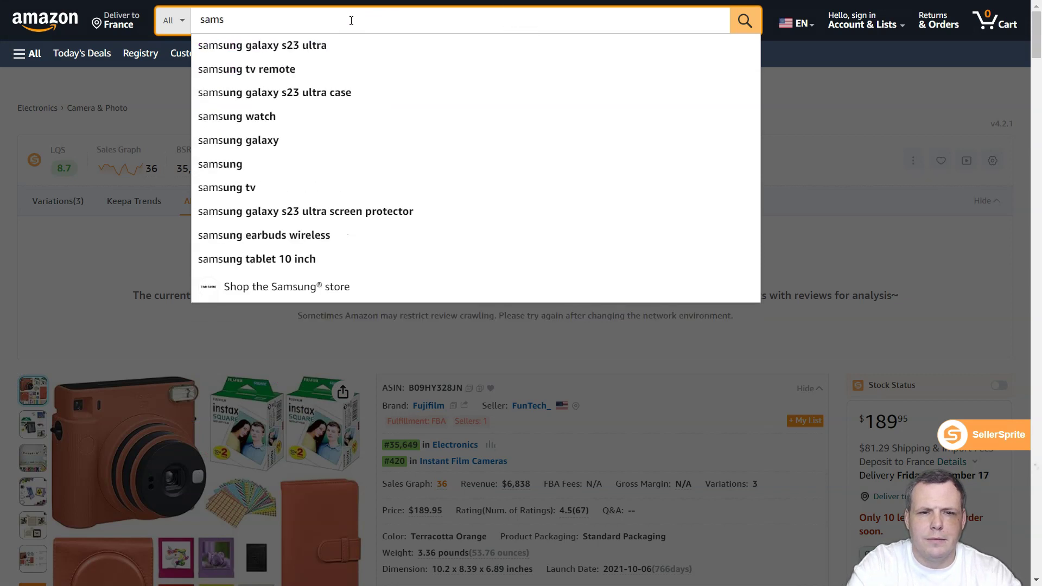
{"action": "left_click", "coordinate": [335, 44]}
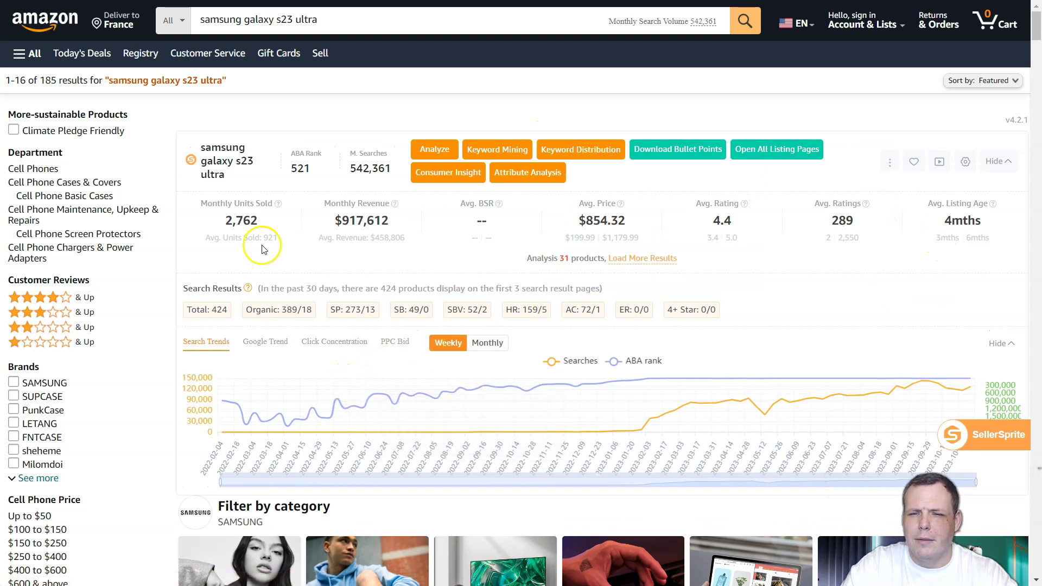
{"action": "scroll", "coordinate": [628, 333], "scroll_direction": "down", "scroll_amount": 4}
{"action": "scroll", "coordinate": [623, 333], "scroll_direction": "up", "scroll_amount": 4}
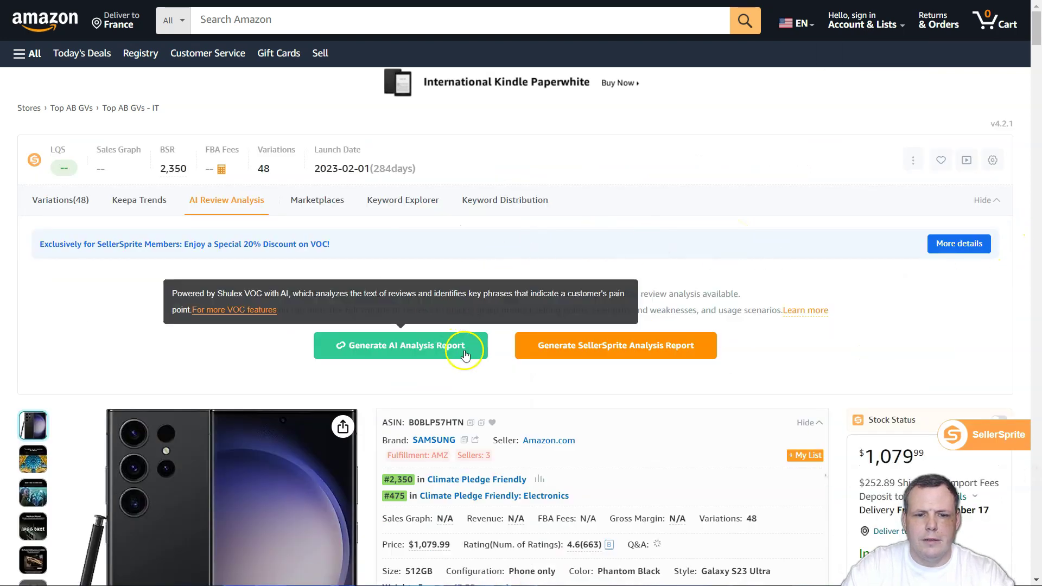
Step: Generate the Galaxy S23 Ultra's AI report and wait for the Intelligent Review Analysis results
{"action": "scroll", "coordinate": [478, 348], "scroll_direction": "down", "scroll_amount": 3}
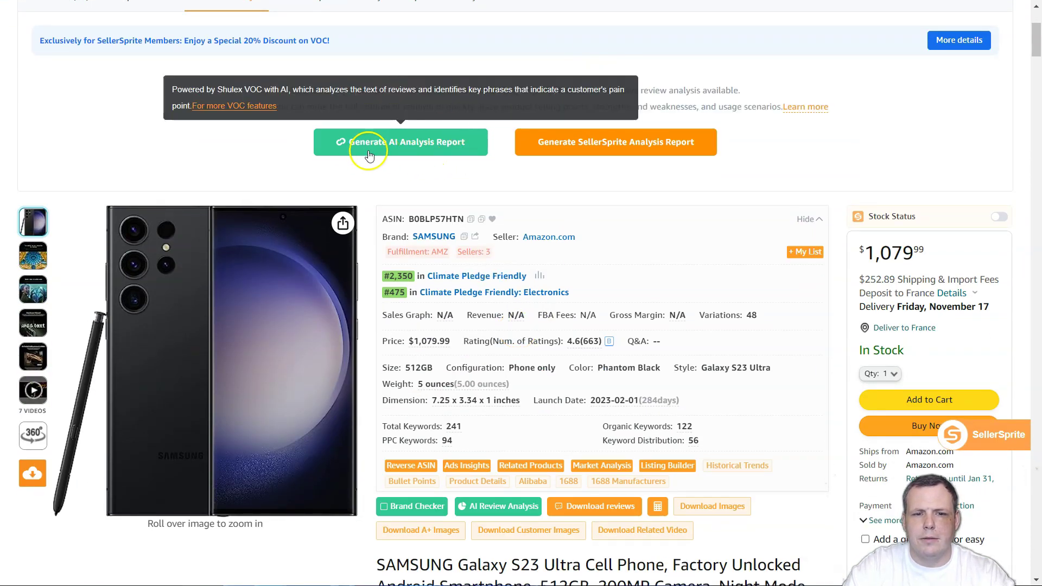
{"action": "left_click", "coordinate": [415, 150]}
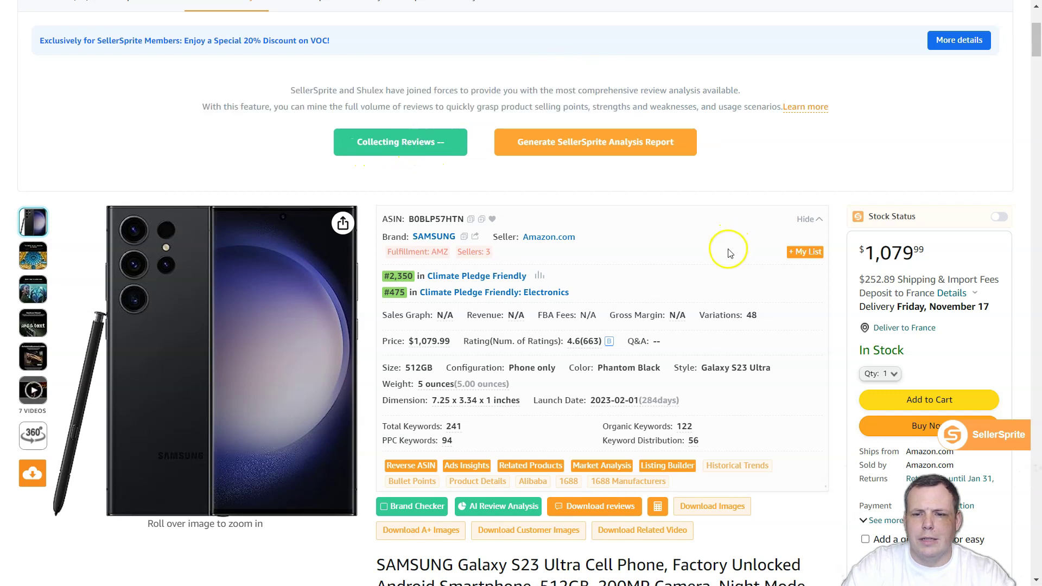
{"action": "scroll", "coordinate": [738, 246], "scroll_direction": "up", "scroll_amount": 1}
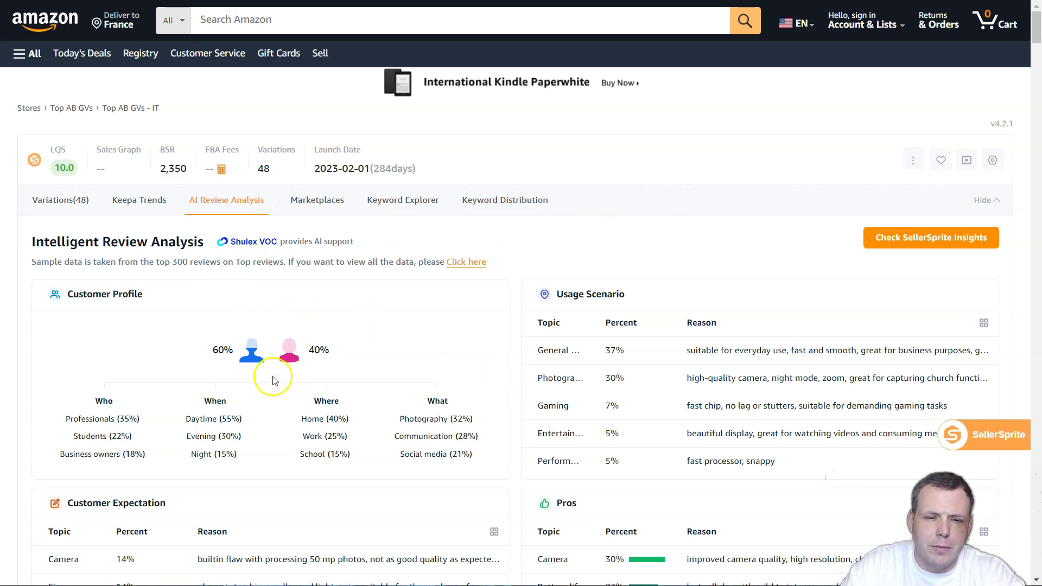
{"action": "scroll", "coordinate": [224, 255], "scroll_direction": "down", "scroll_amount": 1}
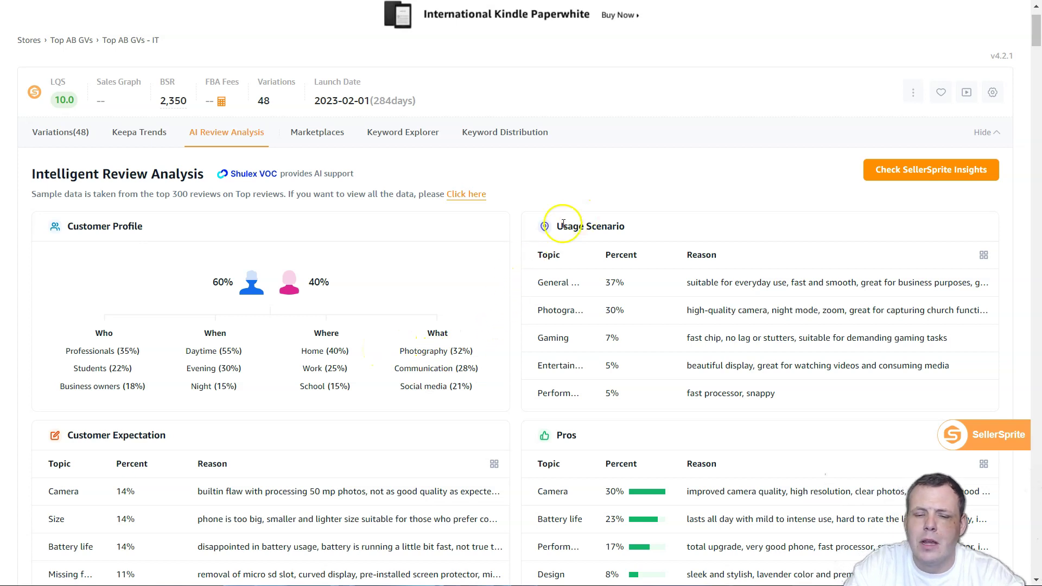
{"action": "scroll", "coordinate": [563, 224], "scroll_direction": "down", "scroll_amount": 1}
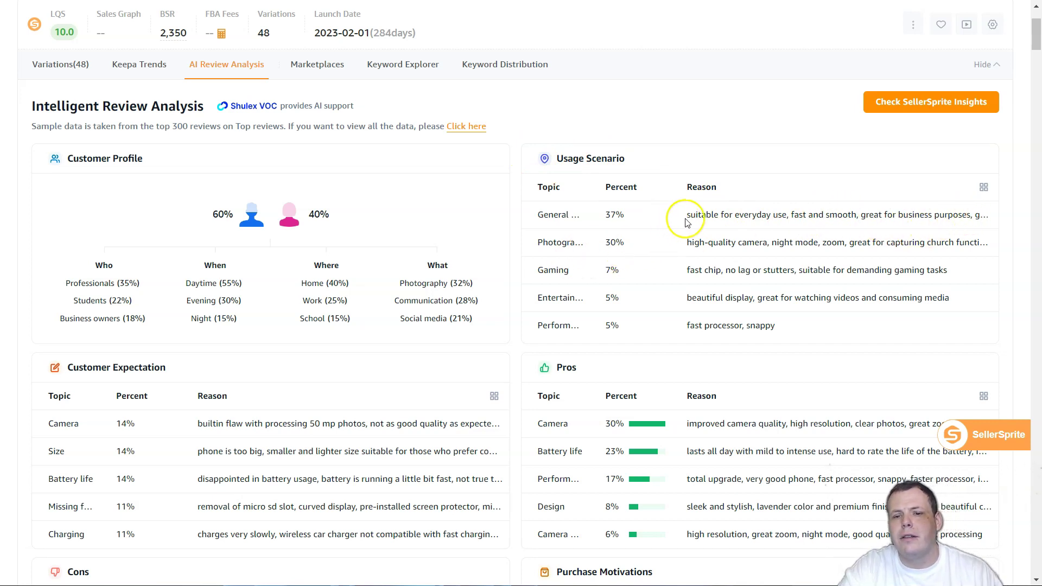
{"action": "left_click_drag", "start_coordinate": [691, 214], "coordinate": [865, 222]}
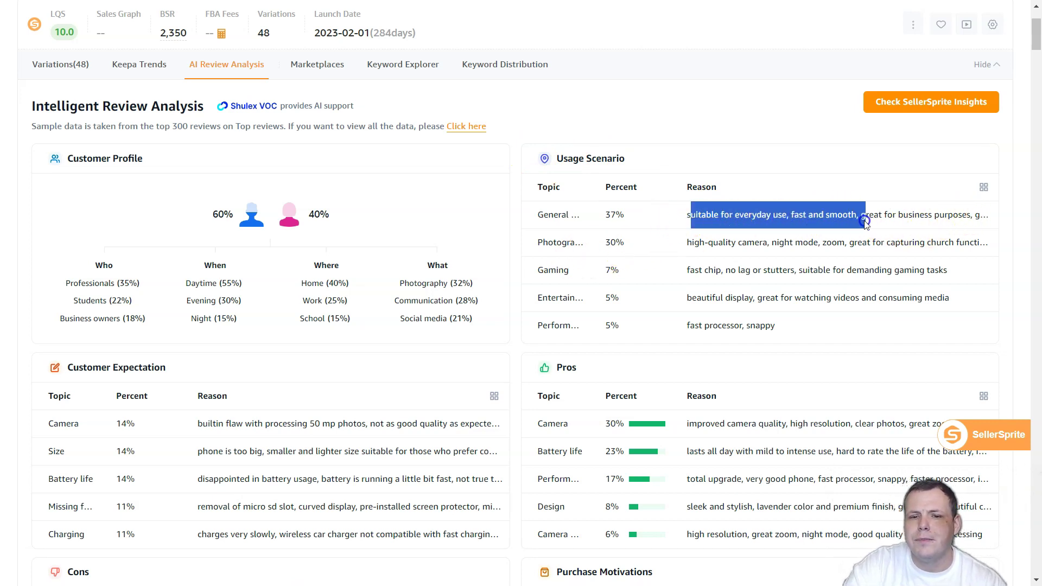
{"action": "left_click", "coordinate": [754, 139]}
{"action": "left_click_drag", "start_coordinate": [685, 214], "coordinate": [974, 216]}
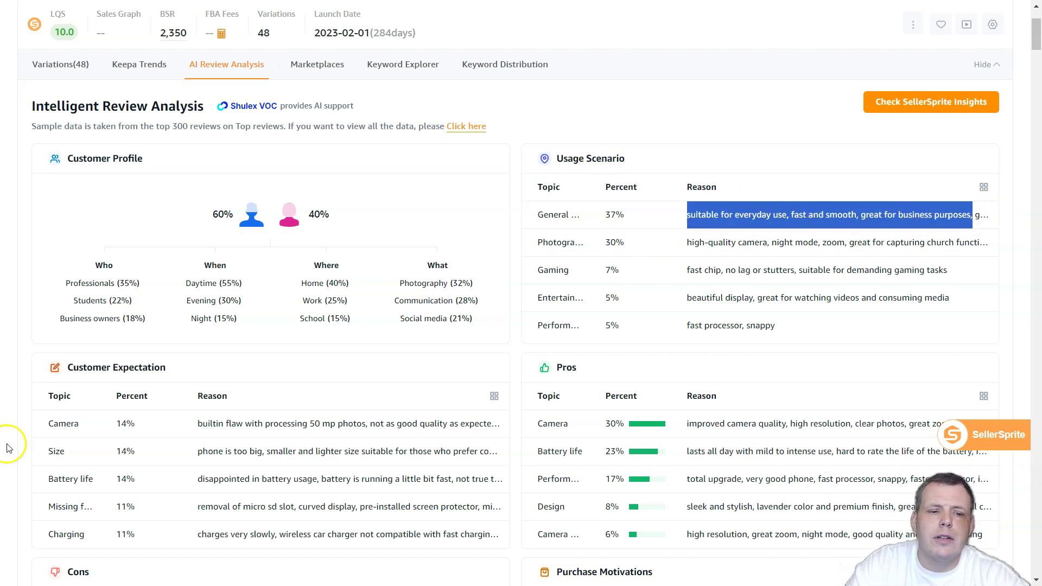
{"action": "left_click_drag", "start_coordinate": [43, 373], "coordinate": [251, 372]}
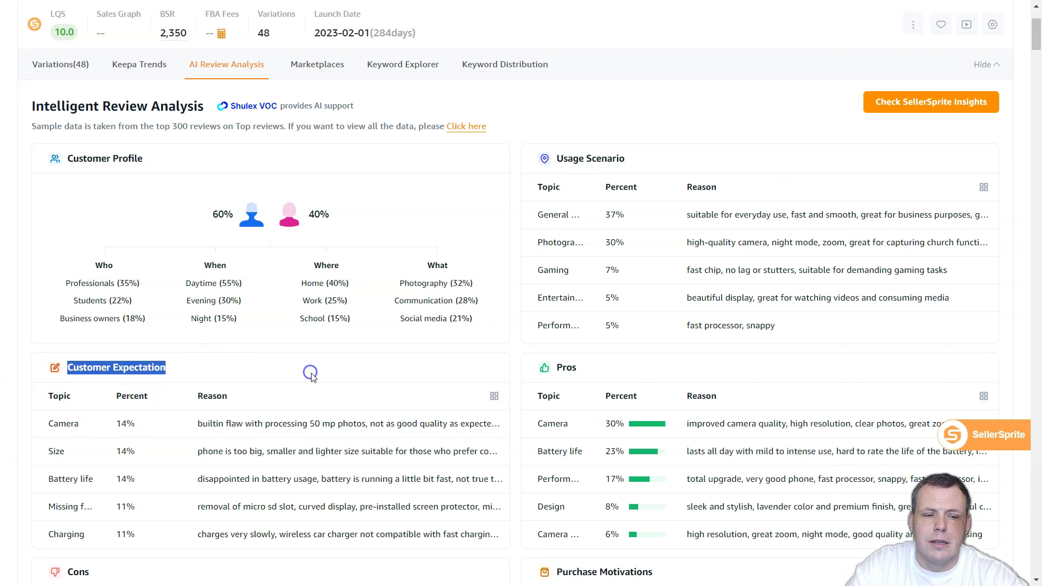
{"action": "scroll", "coordinate": [311, 375], "scroll_direction": "down", "scroll_amount": 3}
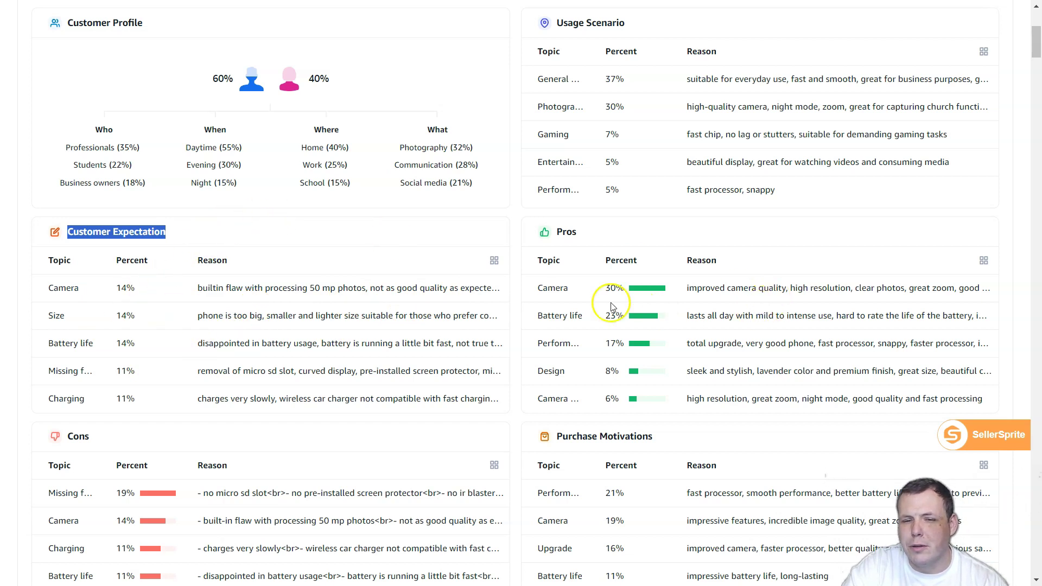
{"action": "left_click_drag", "start_coordinate": [544, 289], "coordinate": [665, 298]}
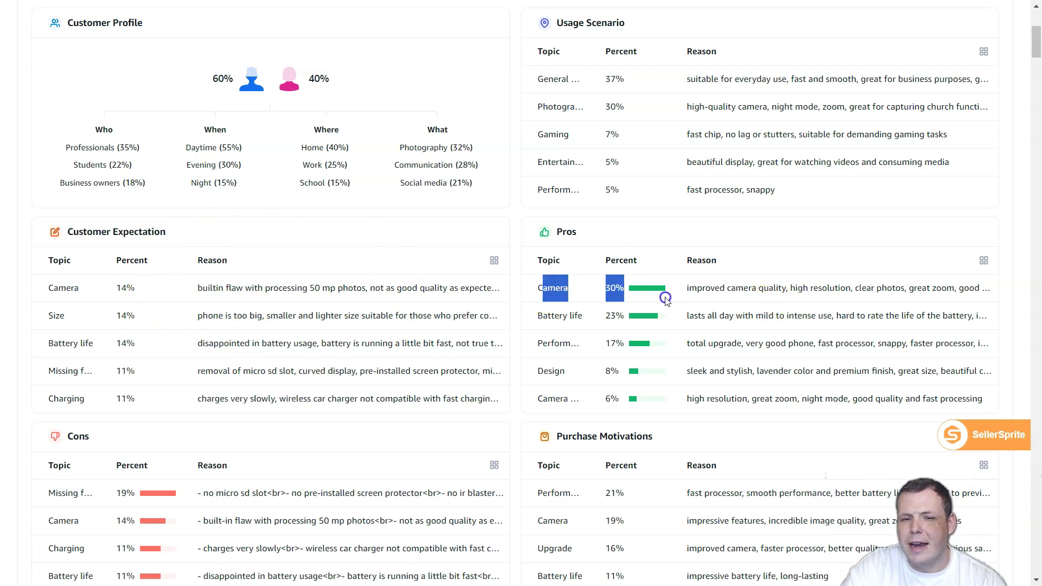
{"action": "left_click", "coordinate": [742, 296]}
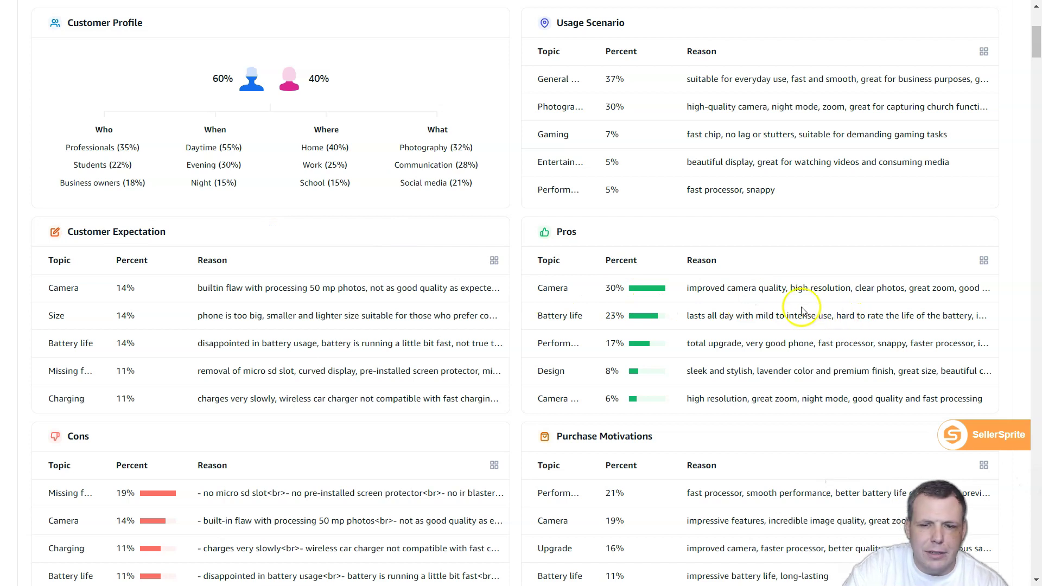
{"action": "scroll", "coordinate": [10, 515], "scroll_direction": "down", "scroll_amount": 3}
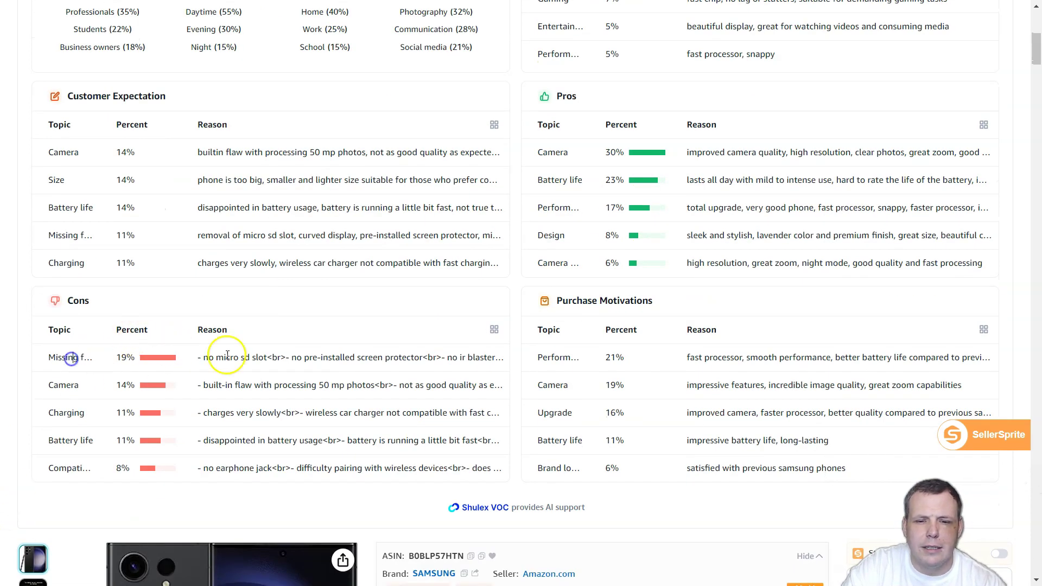
{"action": "left_click", "coordinate": [494, 330]}
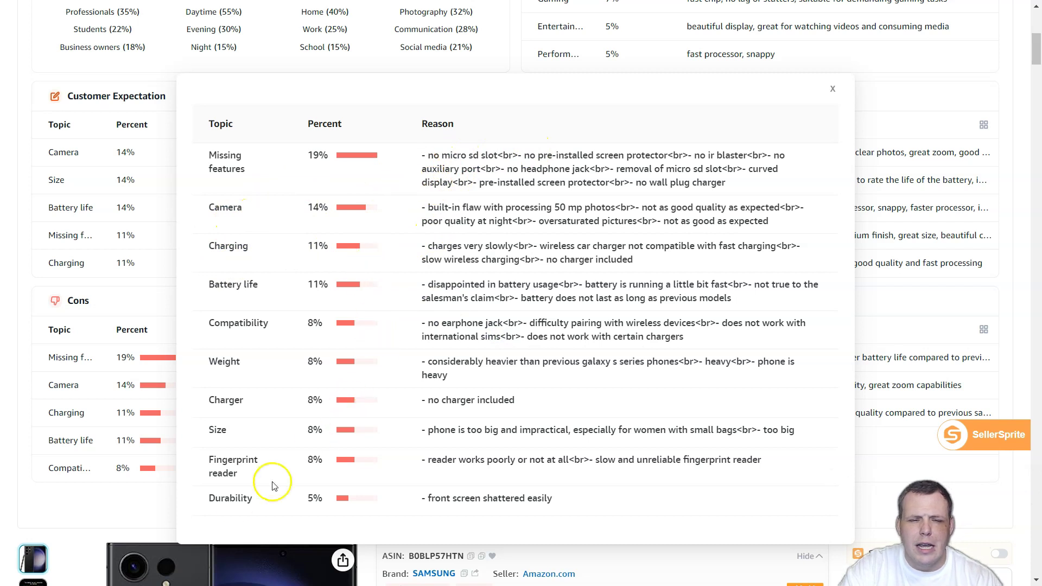
{"action": "left_click_drag", "start_coordinate": [210, 504], "coordinate": [375, 499]}
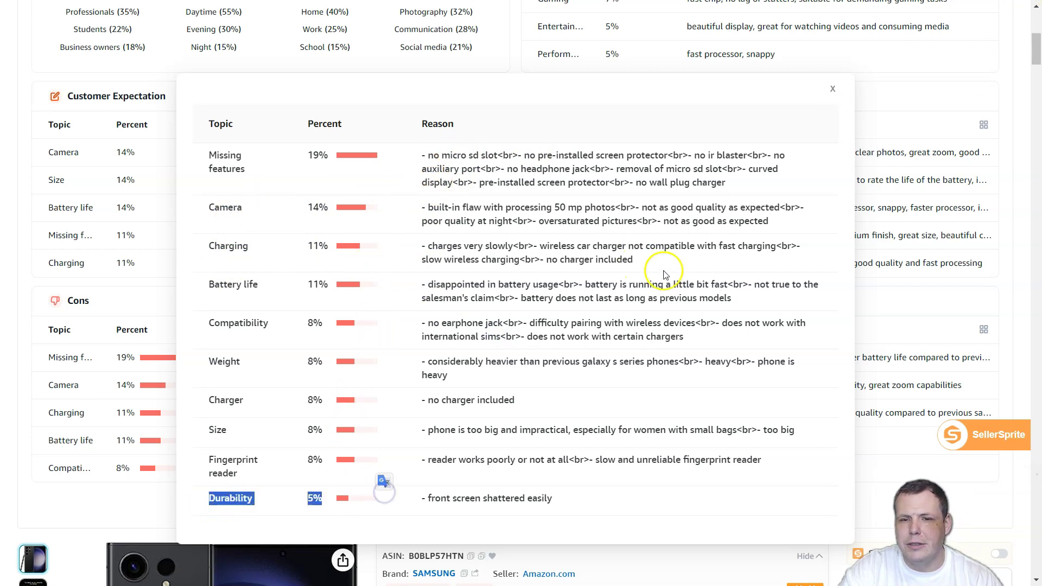
{"action": "left_click", "coordinate": [834, 88]}
{"action": "scroll", "coordinate": [768, 233], "scroll_direction": "down", "scroll_amount": 4}
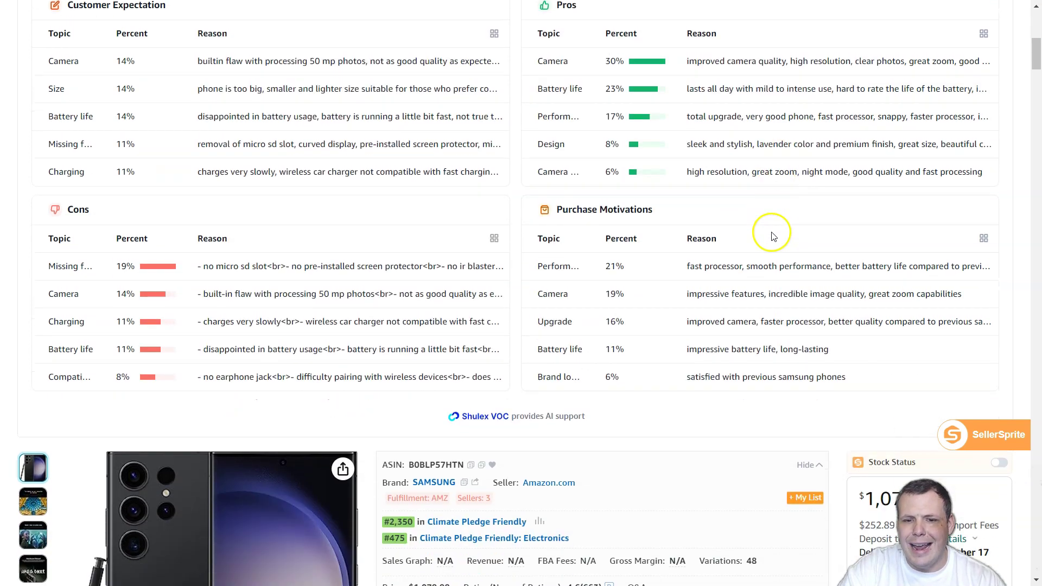
{"action": "scroll", "coordinate": [624, 239], "scroll_direction": "up", "scroll_amount": 4}
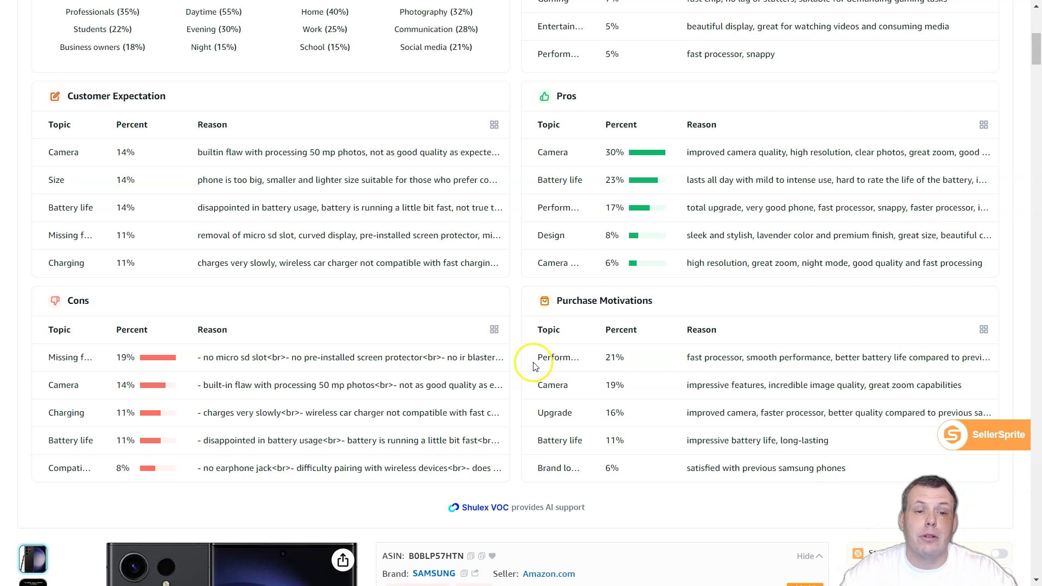
{"action": "scroll", "coordinate": [451, 407], "scroll_direction": "up", "scroll_amount": 5}
{"action": "scroll", "coordinate": [380, 451], "scroll_direction": "down", "scroll_amount": 2}
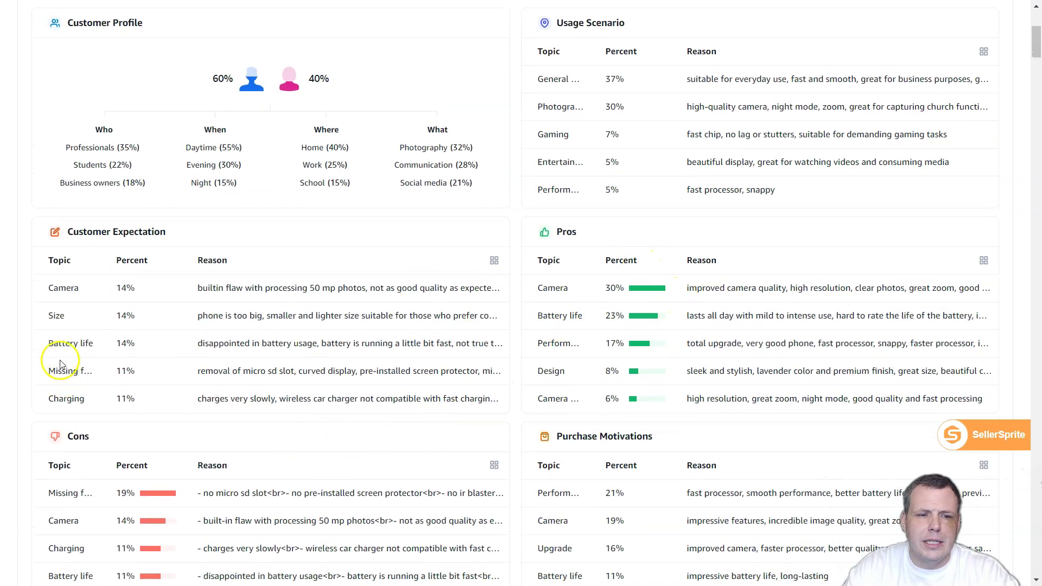
{"action": "scroll", "coordinate": [509, 356], "scroll_direction": "down", "scroll_amount": 3}
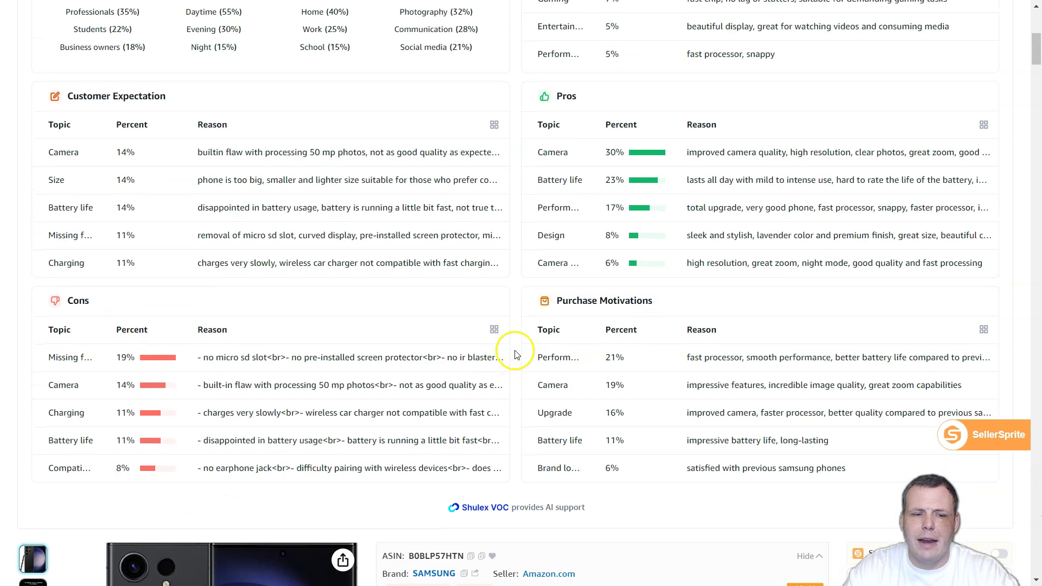
{"action": "scroll", "coordinate": [510, 353], "scroll_direction": "up", "scroll_amount": 5}
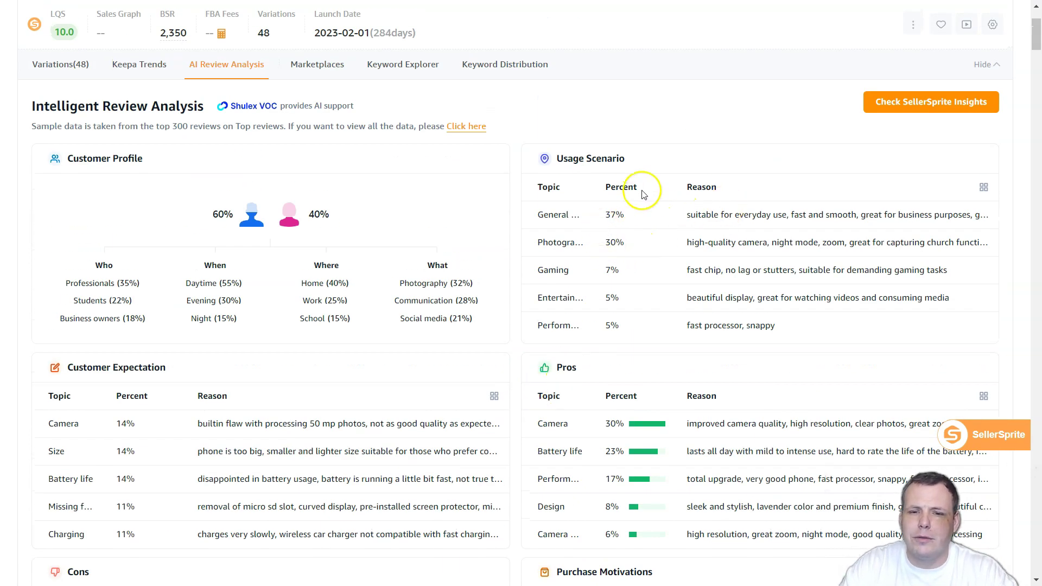
{"action": "left_click", "coordinate": [988, 189]}
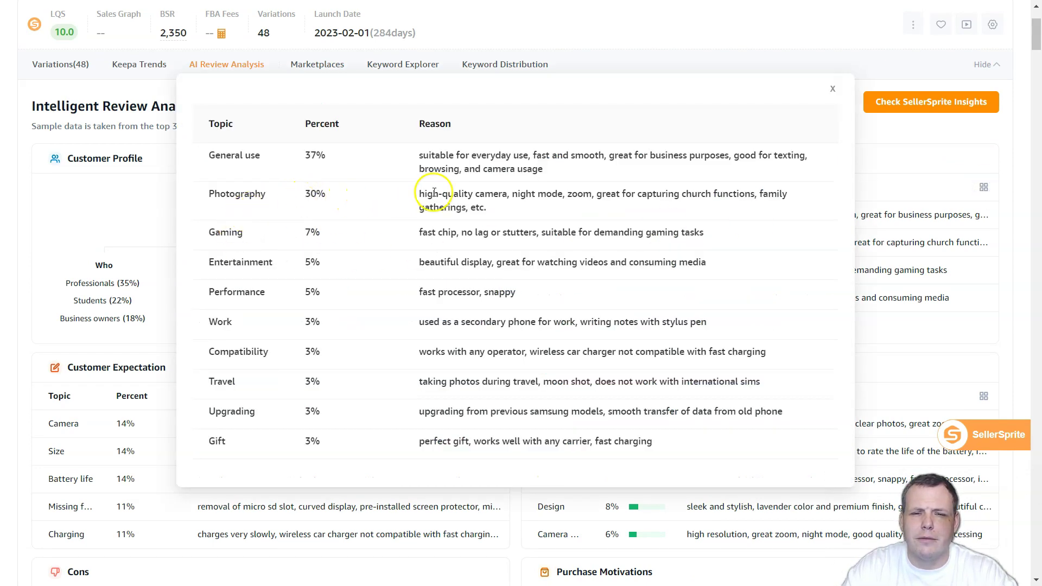
{"action": "left_click_drag", "start_coordinate": [419, 193], "coordinate": [637, 216]}
{"action": "left_click", "coordinate": [482, 236]}
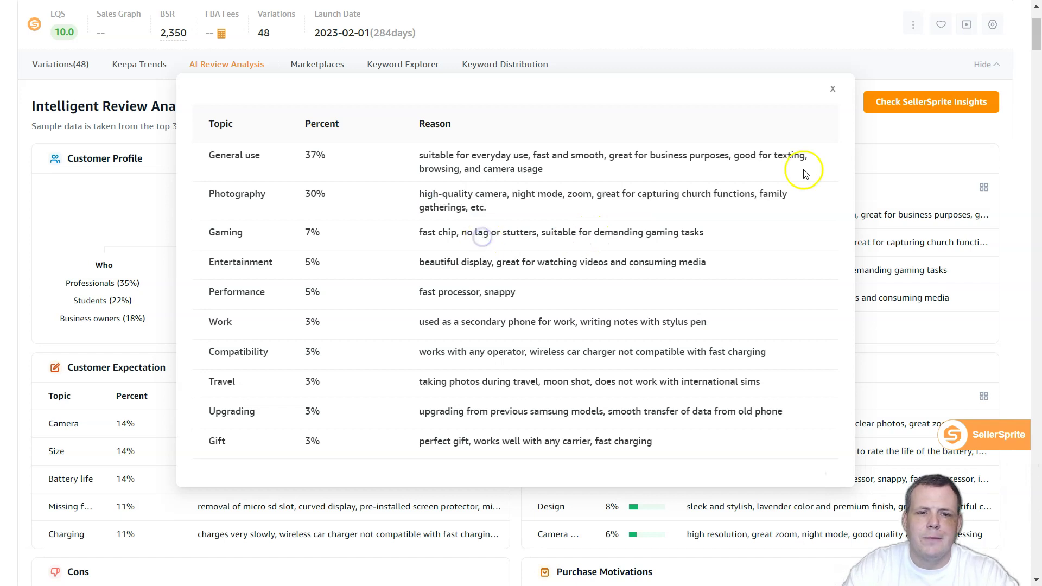
{"action": "left_click", "coordinate": [984, 172]}
{"action": "scroll", "coordinate": [146, 454], "scroll_direction": "down", "scroll_amount": 3}
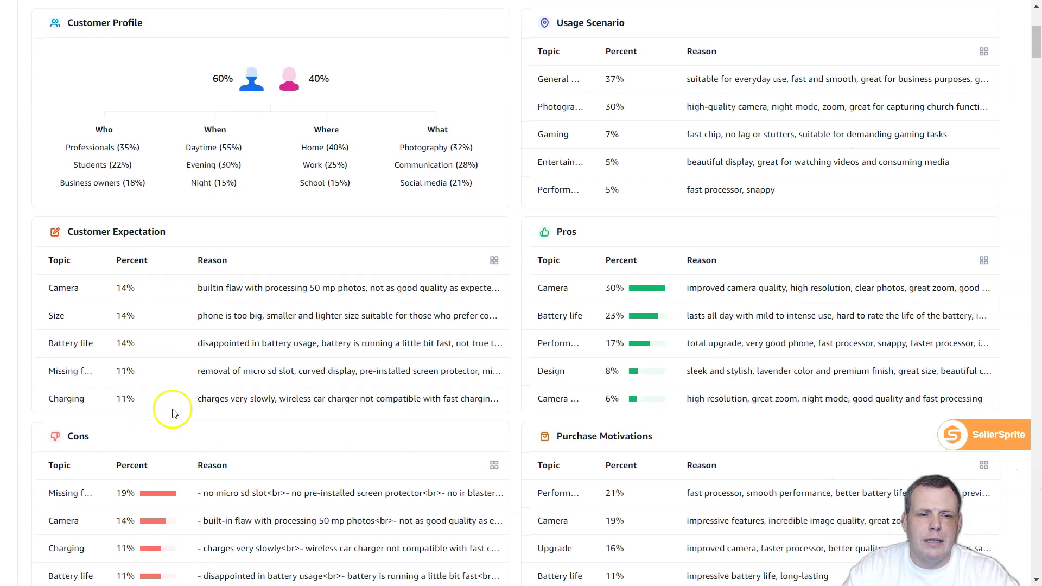
{"action": "left_click", "coordinate": [492, 263]}
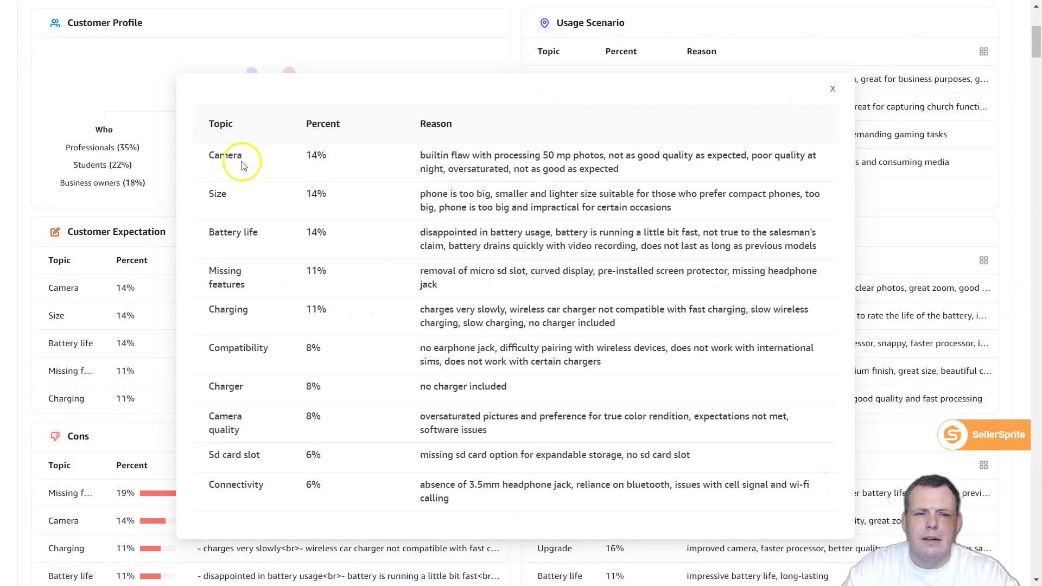
{"action": "left_click_drag", "start_coordinate": [410, 152], "coordinate": [654, 180]}
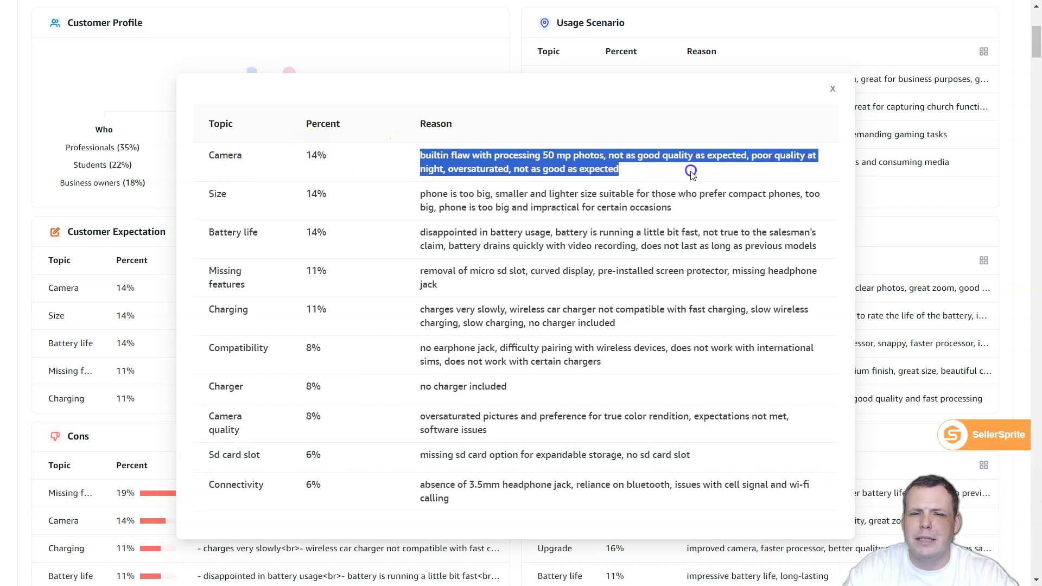
{"action": "left_click", "coordinate": [832, 89]}
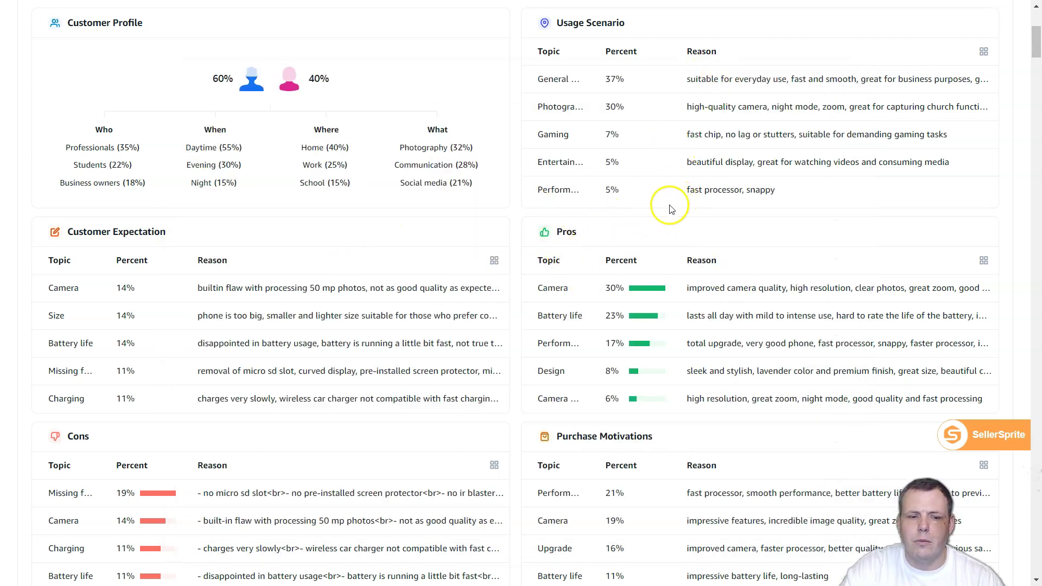
{"action": "scroll", "coordinate": [668, 204], "scroll_direction": "down", "scroll_amount": 2}
{"action": "scroll", "coordinate": [628, 205], "scroll_direction": "up", "scroll_amount": 3}
{"action": "scroll", "coordinate": [586, 233], "scroll_direction": "down", "scroll_amount": 1}
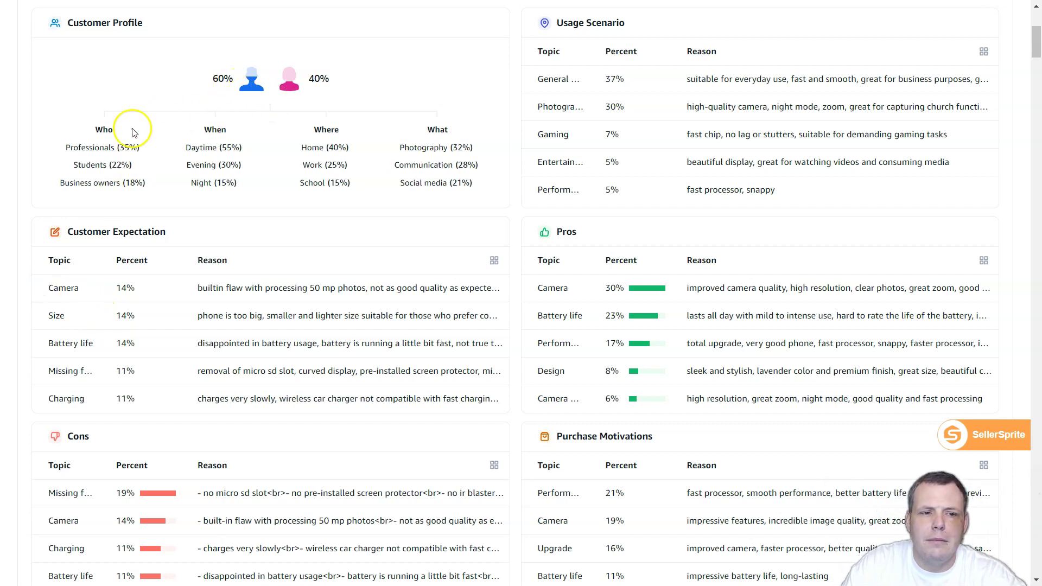
{"action": "mouse_move", "coordinate": [67, 153]}
{"action": "left_mouse_down"}
{"action": "mouse_move", "coordinate": [136, 147]}
{"action": "mouse_move", "coordinate": [65, 152]}
{"action": "left_mouse_up"}
{"action": "left_click", "coordinate": [154, 149]}
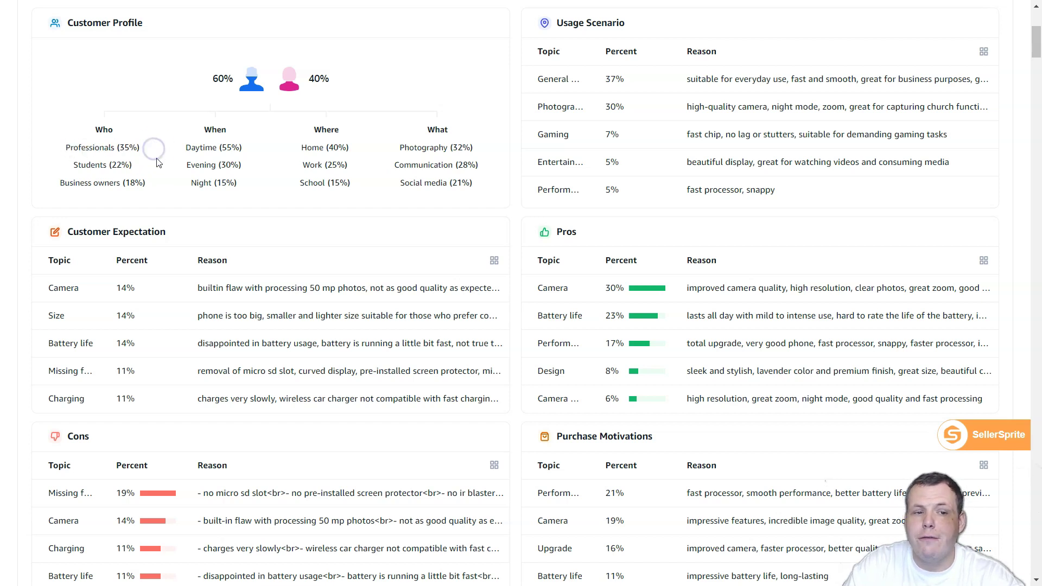
{"action": "left_click_drag", "start_coordinate": [133, 169], "coordinate": [67, 184]}
{"action": "left_click", "coordinate": [159, 182]}
{"action": "left_click", "coordinate": [400, 167]}
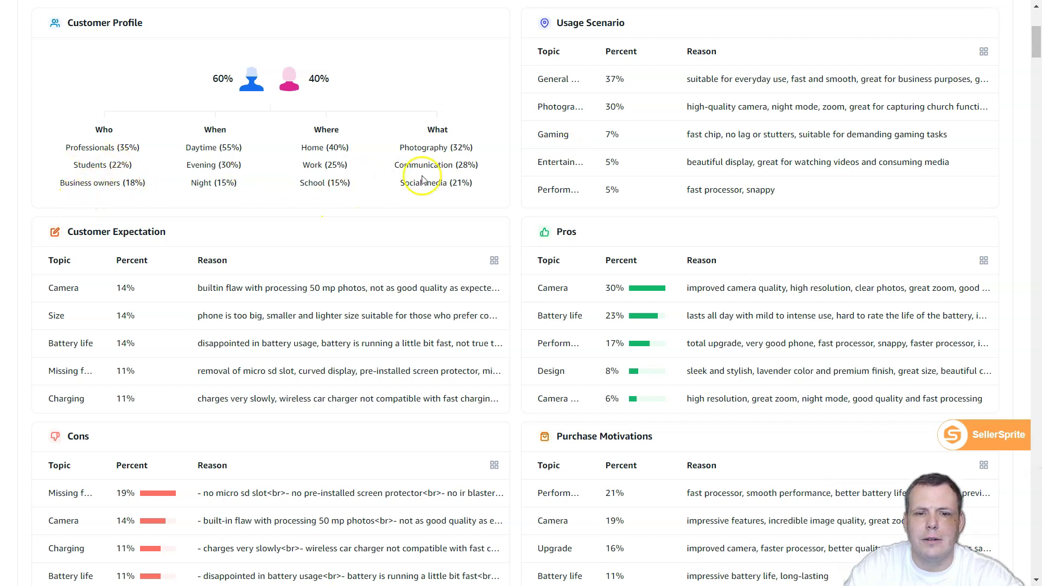
{"action": "scroll", "coordinate": [644, 196], "scroll_direction": "down", "scroll_amount": 1}
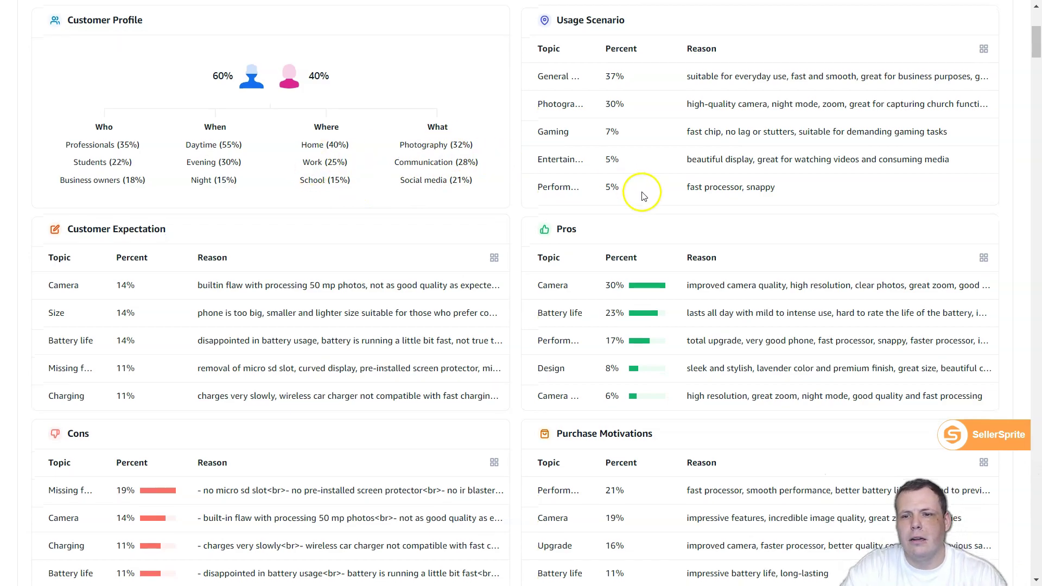
{"action": "scroll", "coordinate": [643, 196], "scroll_direction": "down", "scroll_amount": 20}
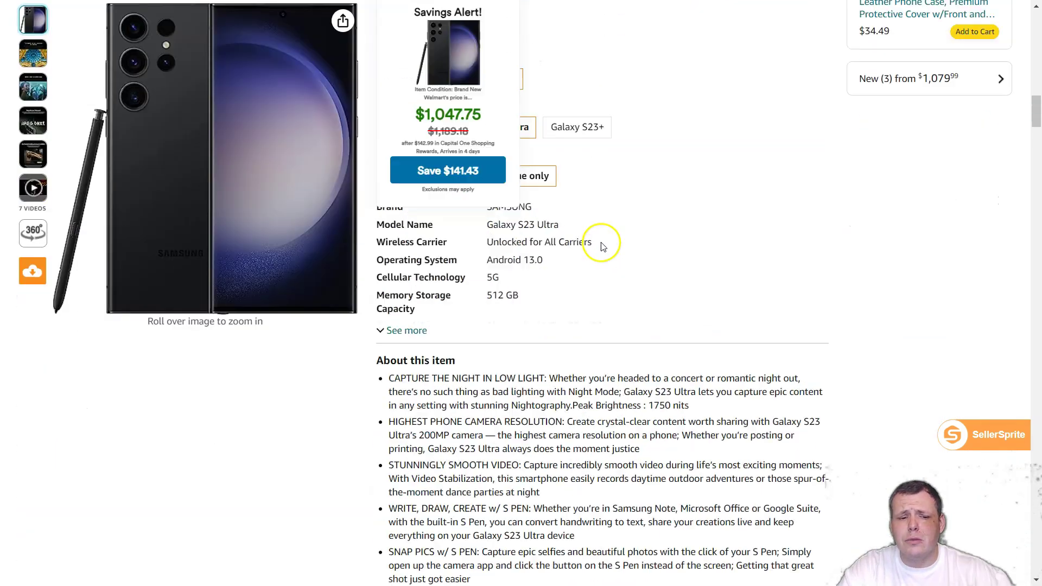
{"action": "scroll", "coordinate": [602, 247], "scroll_direction": "up", "scroll_amount": 20}
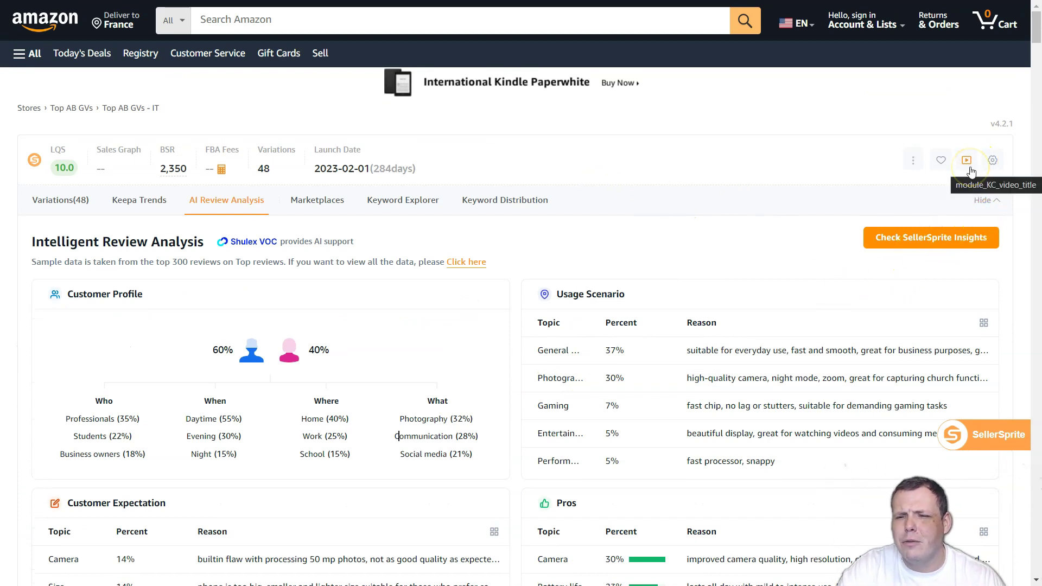
Step: Bookmark the Galaxy S23 Ultra listing and hide the AI Review Analysis panel
{"action": "left_click", "coordinate": [940, 161]}
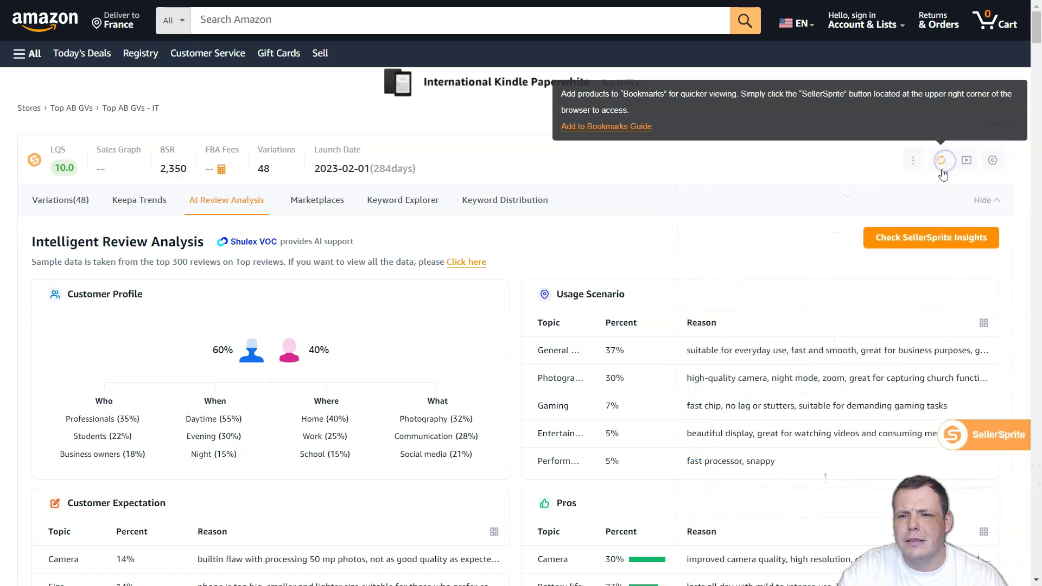
{"action": "left_click", "coordinate": [942, 159]}
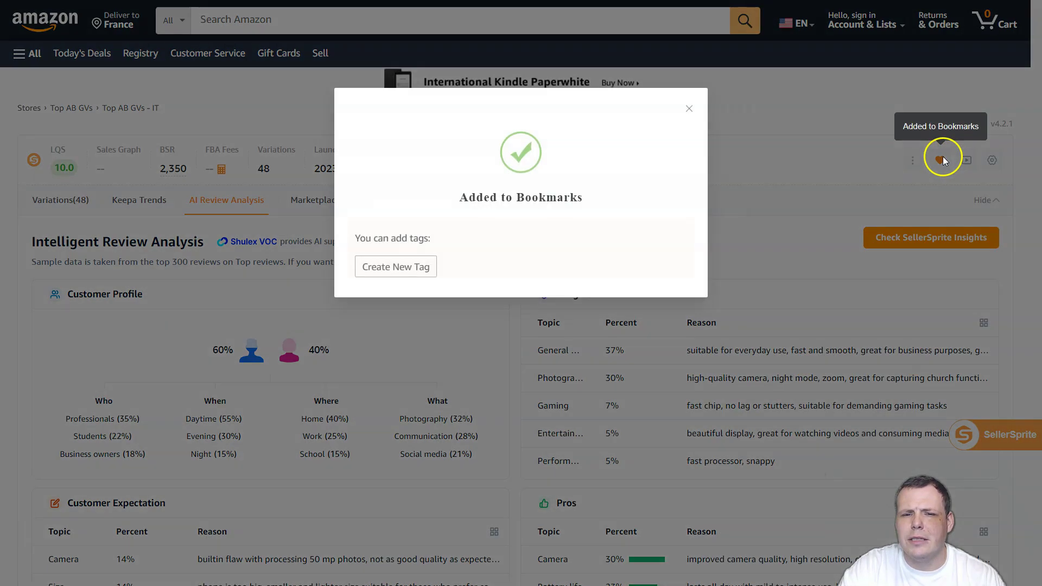
{"action": "left_click", "coordinate": [920, 196]}
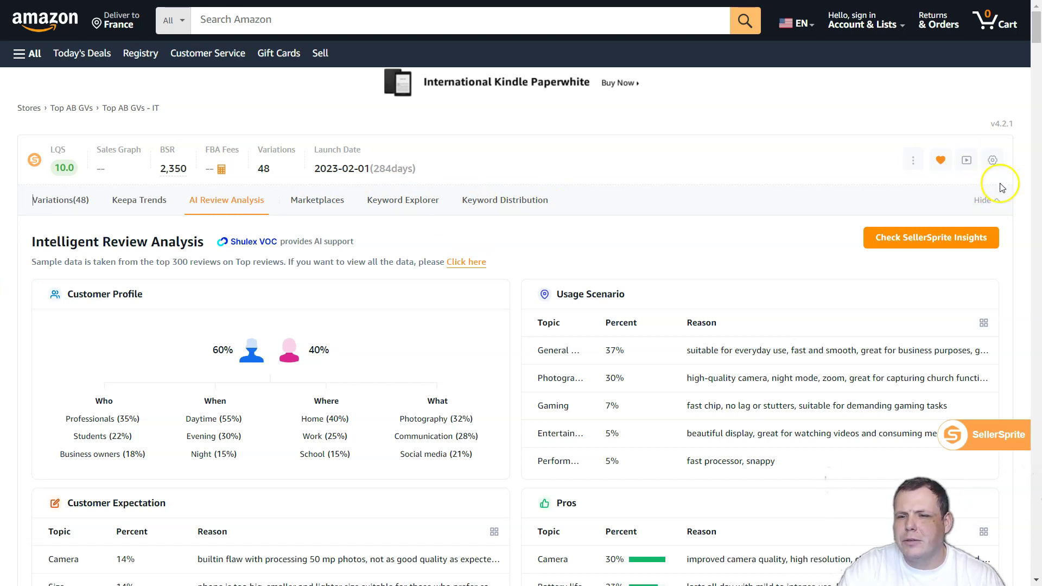
{"action": "scroll", "coordinate": [994, 239], "scroll_direction": "down", "scroll_amount": 1}
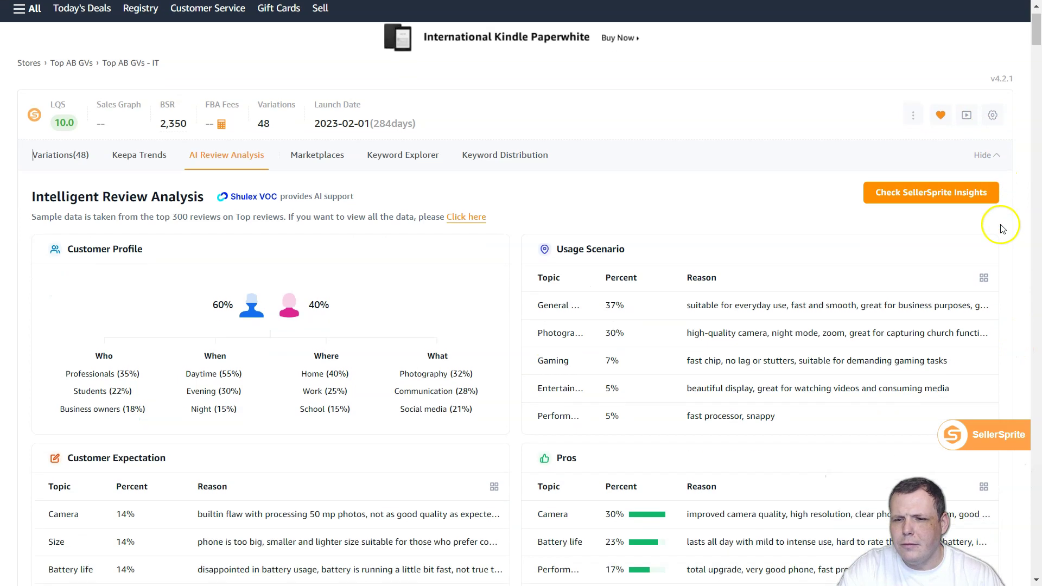
{"action": "left_click", "coordinate": [989, 133]}
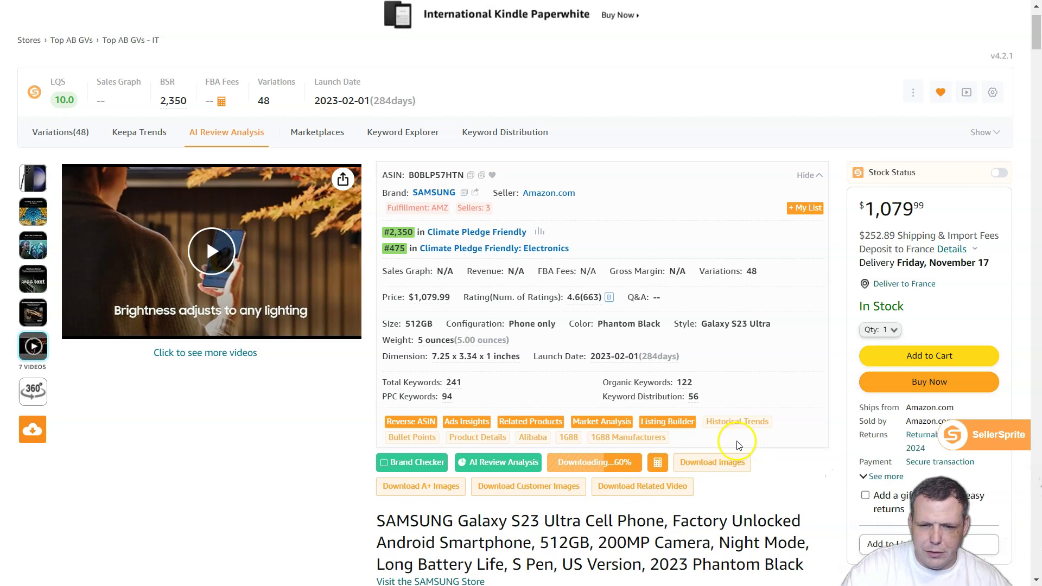
Step: Save the Galaxy S23 Ultra reviews as Excel worksheet B0BLP57HTN-US-Reviews-20231112 on the Desktop
{"action": "scroll", "coordinate": [738, 446], "scroll_direction": "down", "scroll_amount": 1}
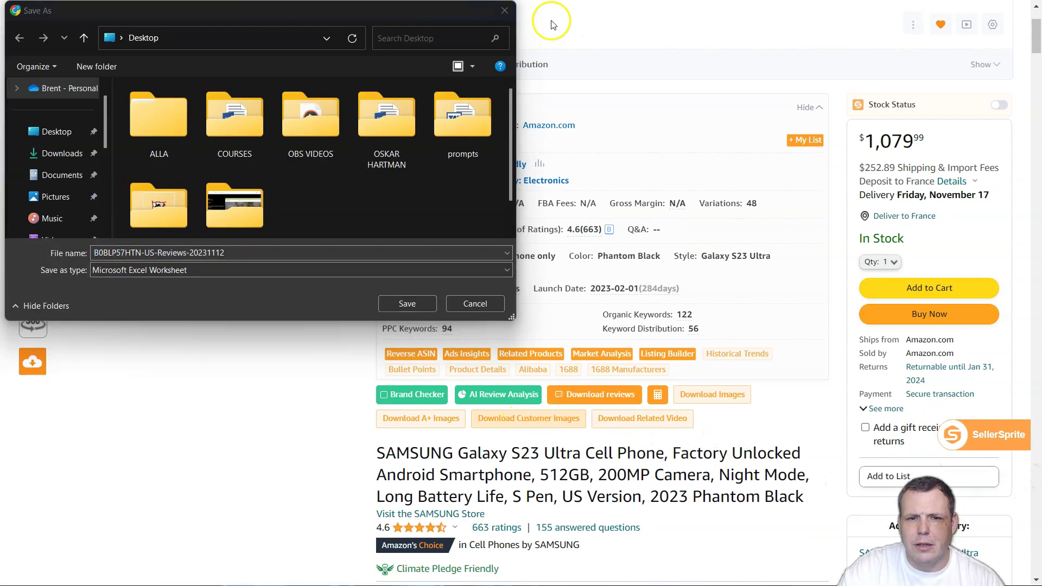
{"action": "left_click", "coordinate": [407, 303]}
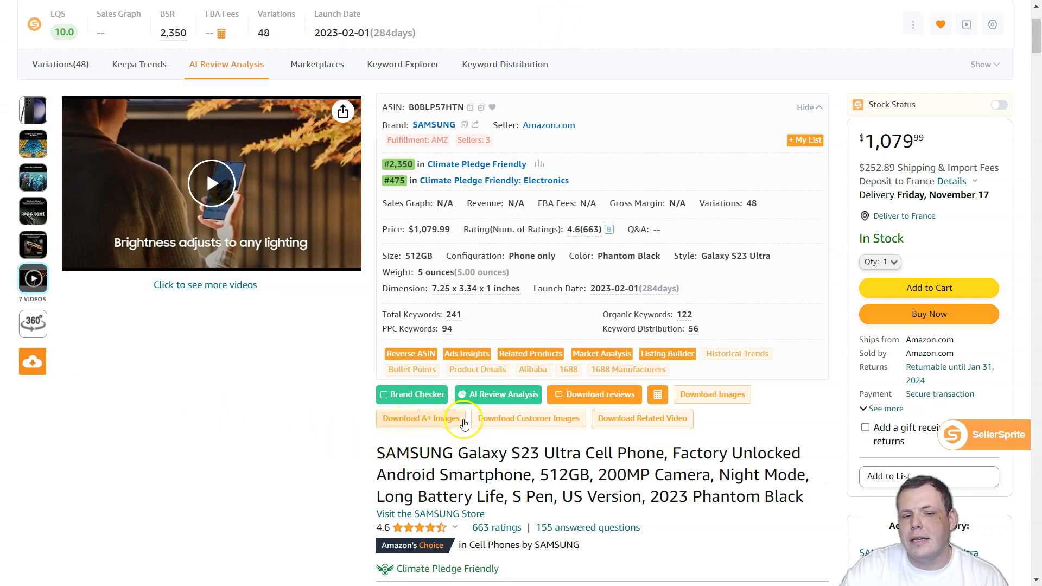
{"action": "scroll", "coordinate": [488, 399], "scroll_direction": "down", "scroll_amount": 3}
{"action": "scroll", "coordinate": [512, 416], "scroll_direction": "up", "scroll_amount": 5}
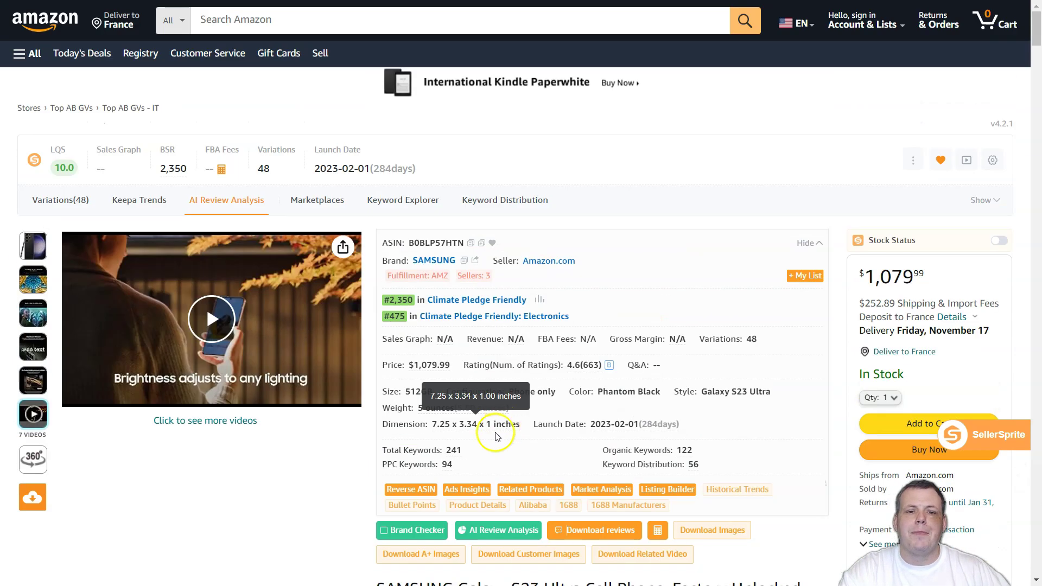